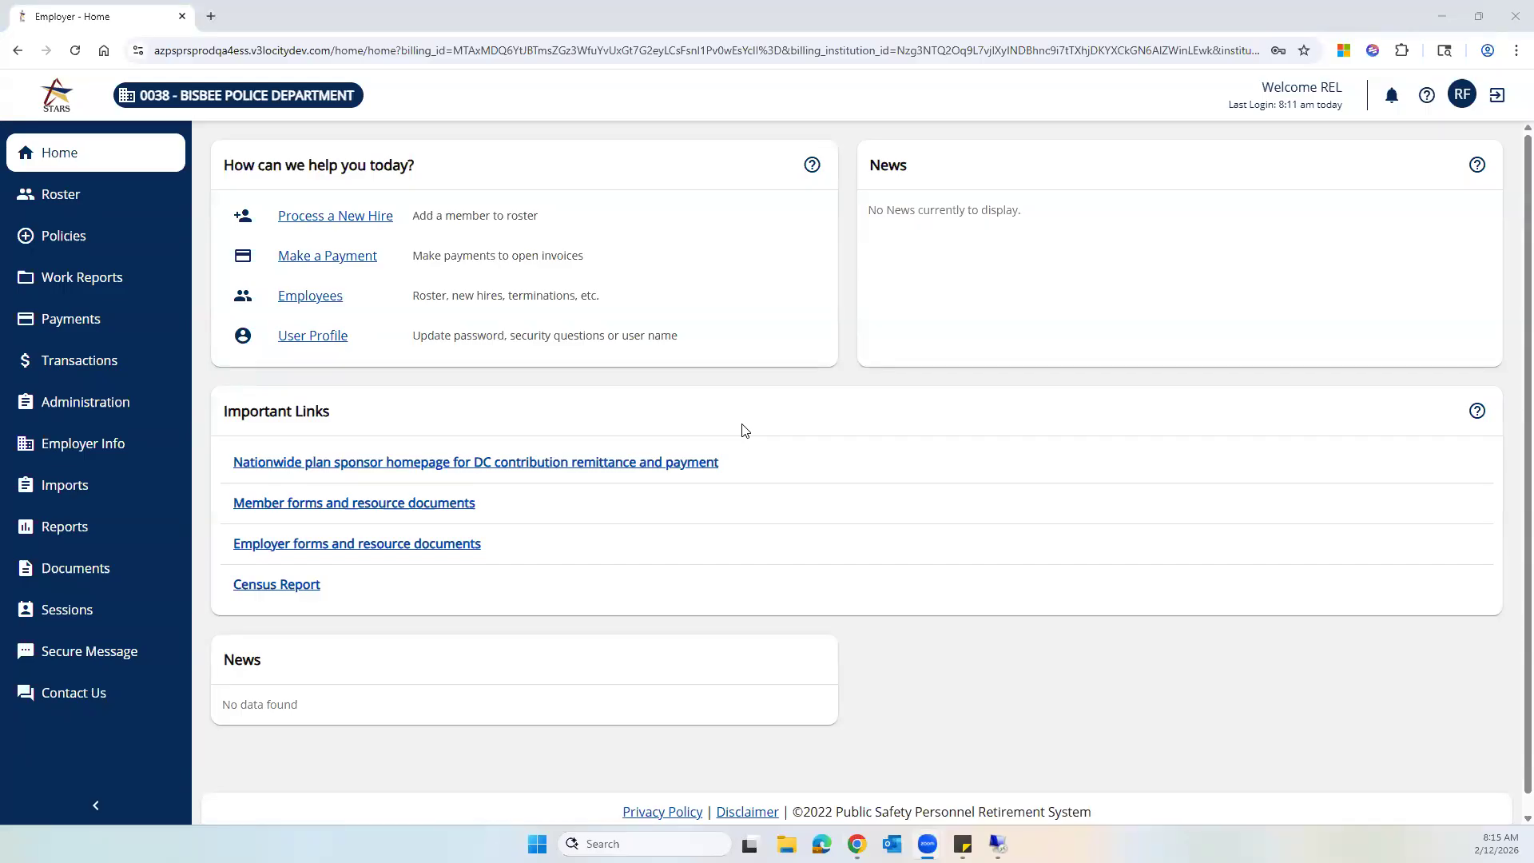
- Start a new import from the Imports page, set its type to Demographic Import, and browse for the upload file
click(77, 489)
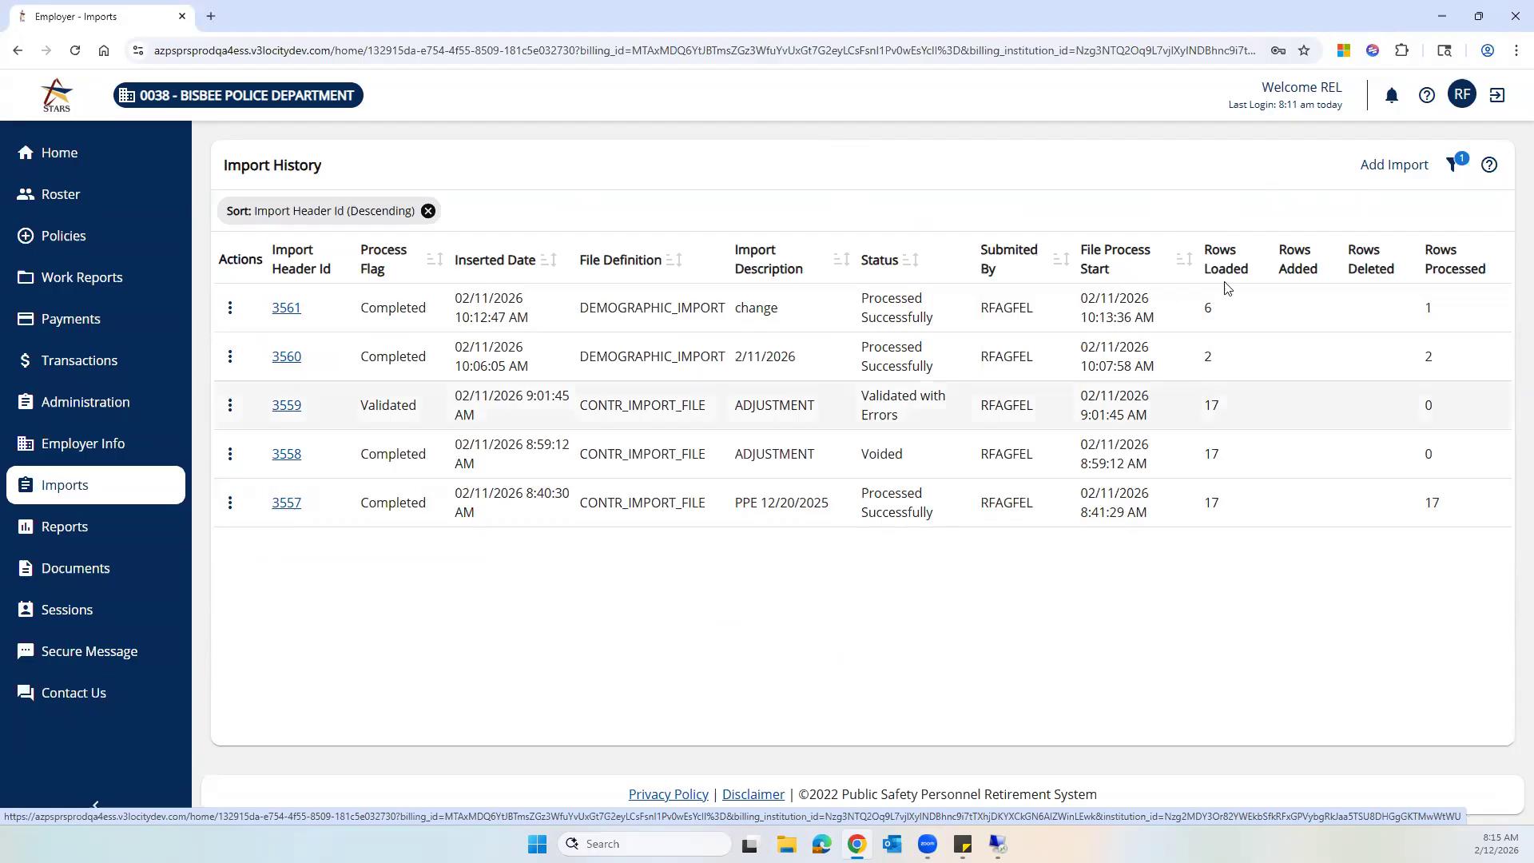
click(1372, 168)
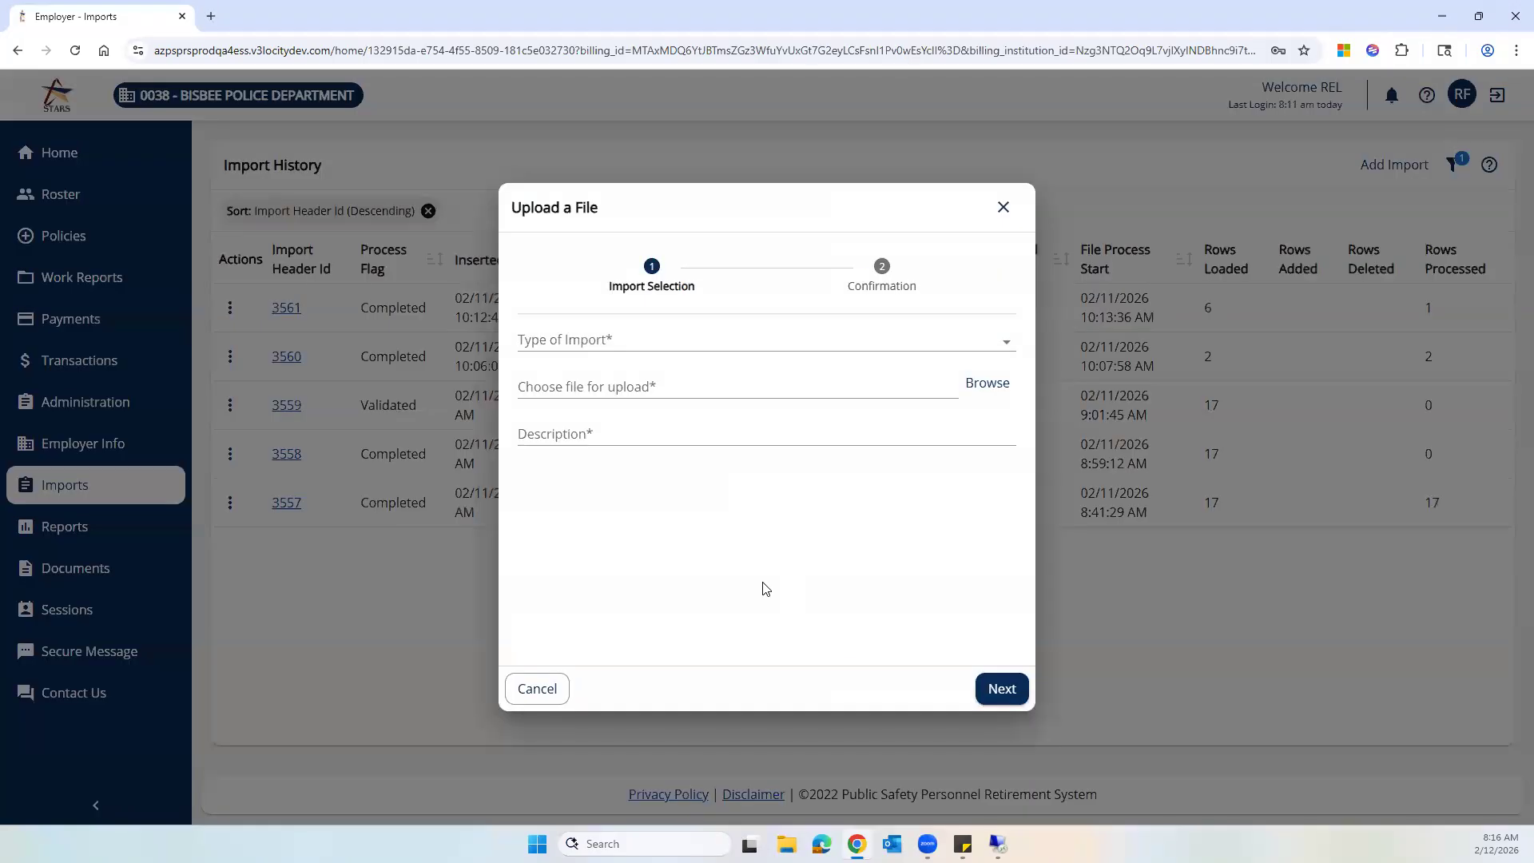
click(1008, 348)
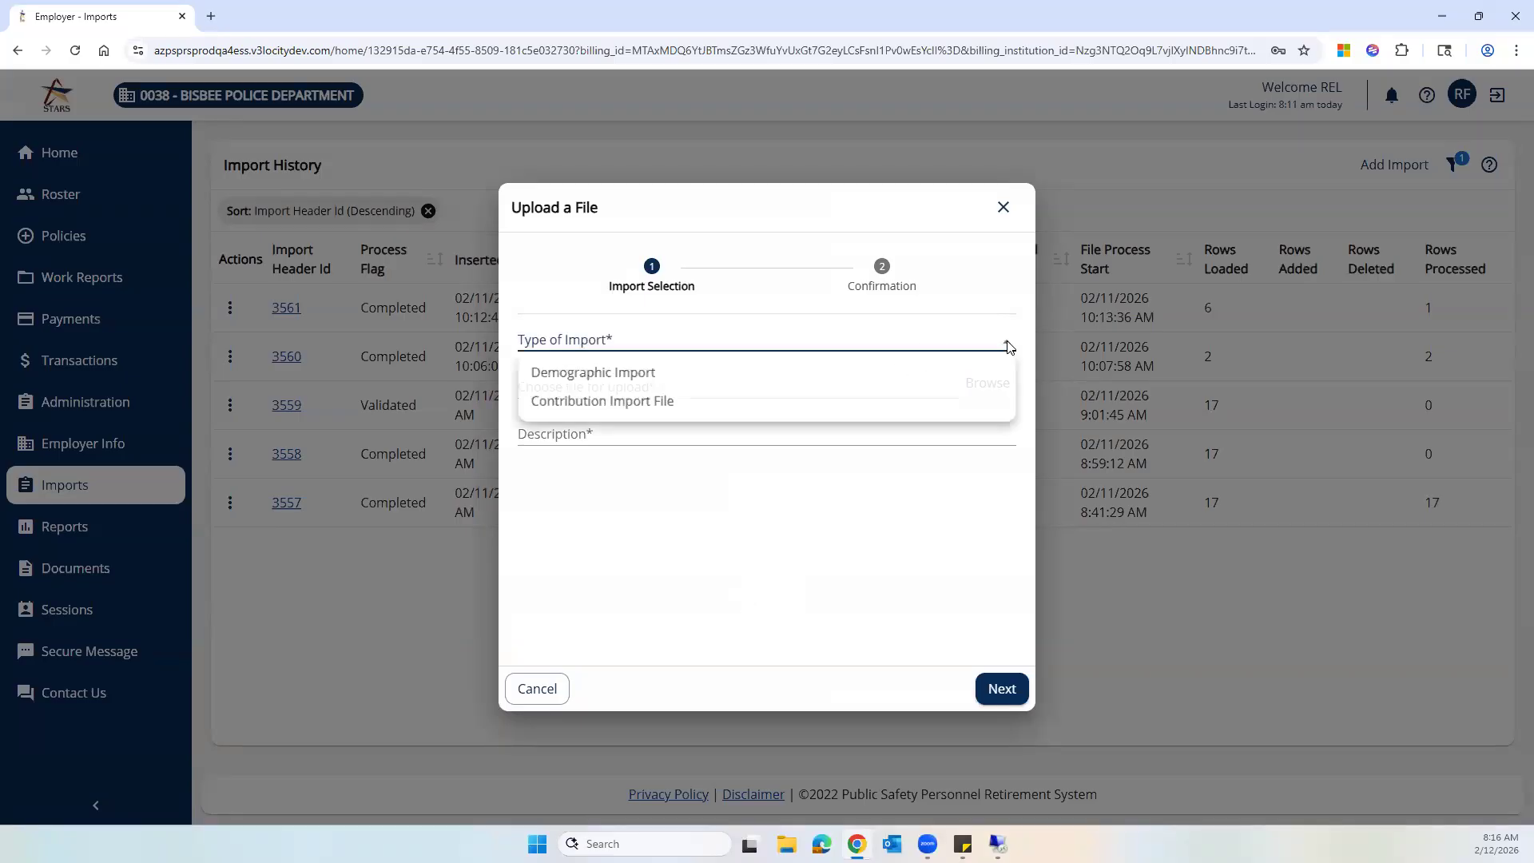
click(659, 376)
click(989, 385)
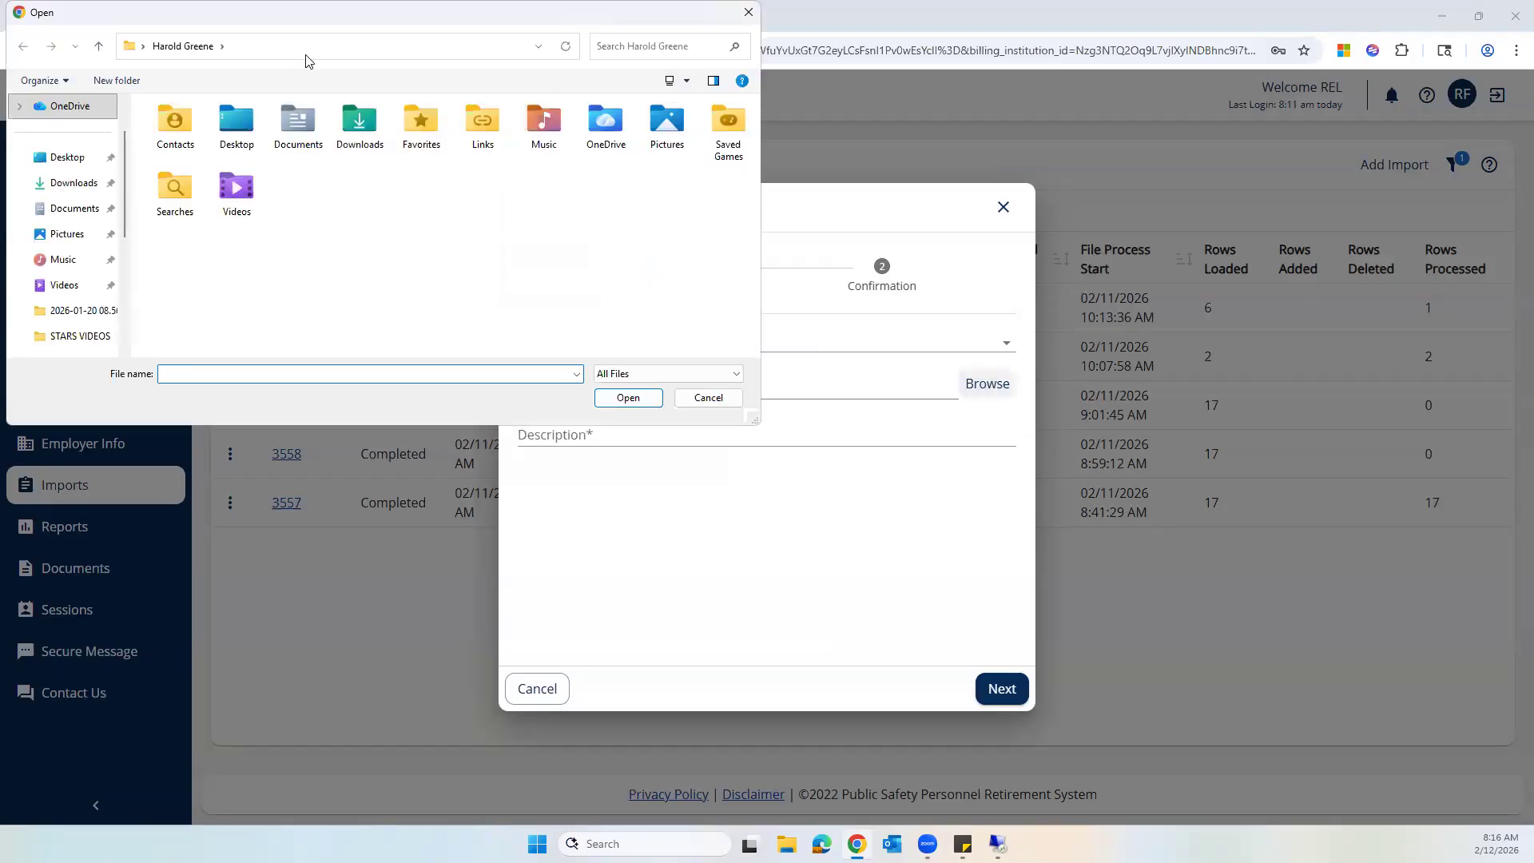
key(Escape)
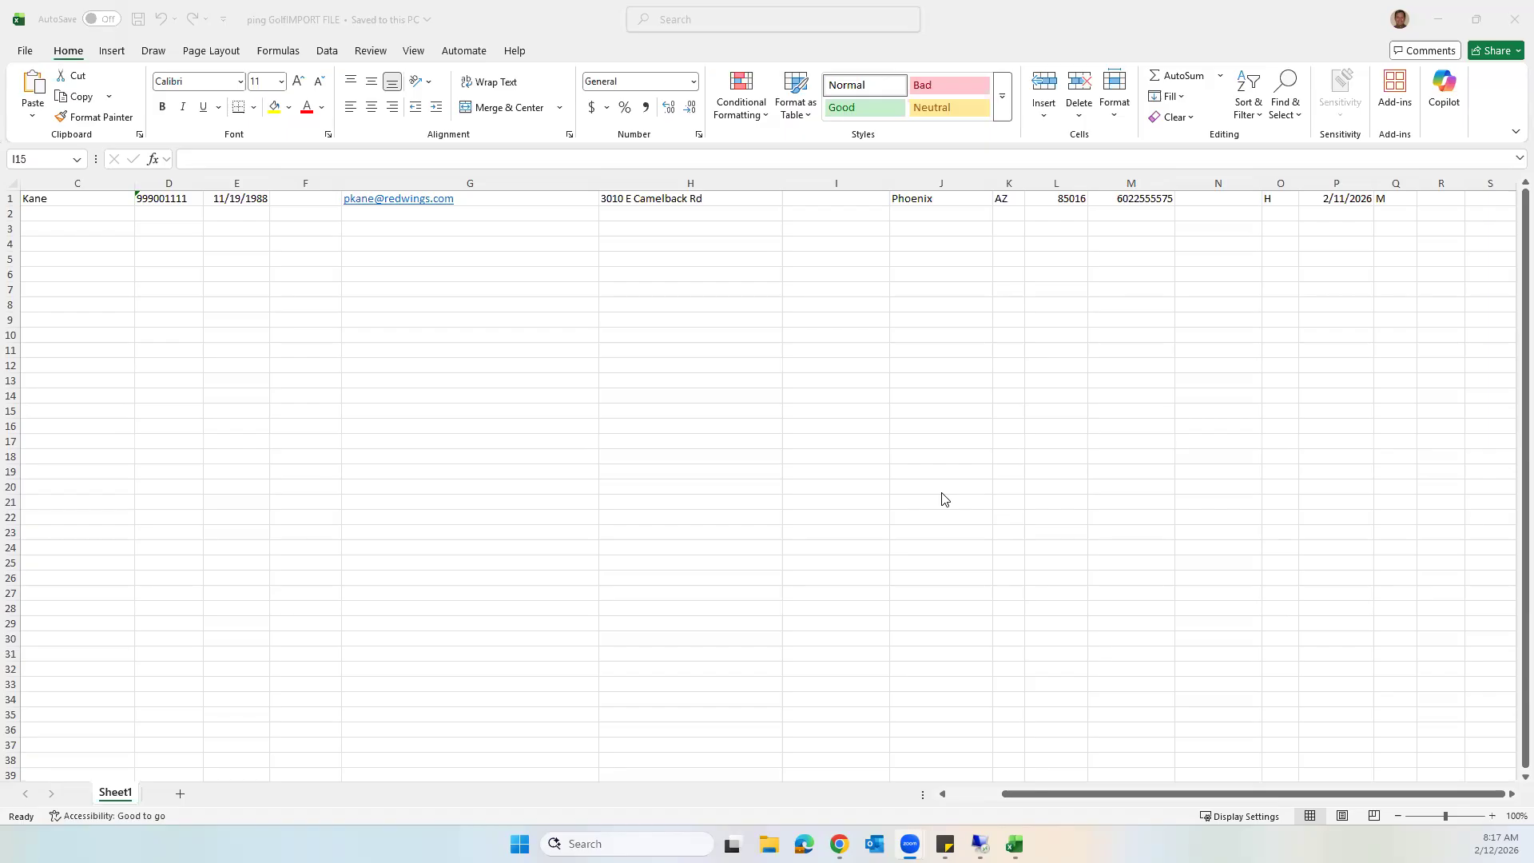
- Scroll across the columns of the import spreadsheet, then close the spreadsheet
drag(1099, 791, 962, 793)
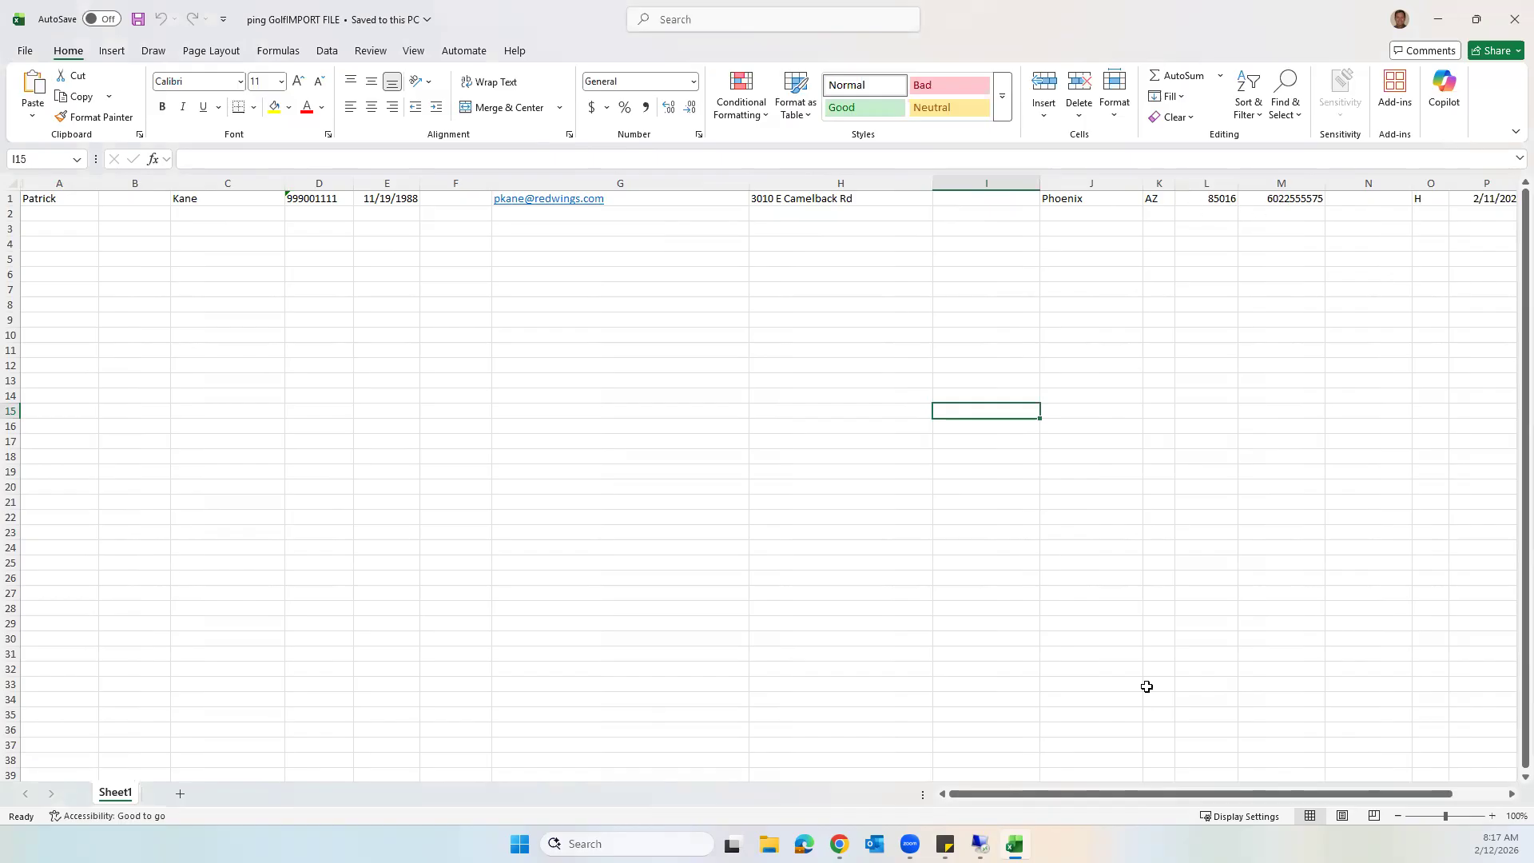
drag(1160, 791, 1213, 792)
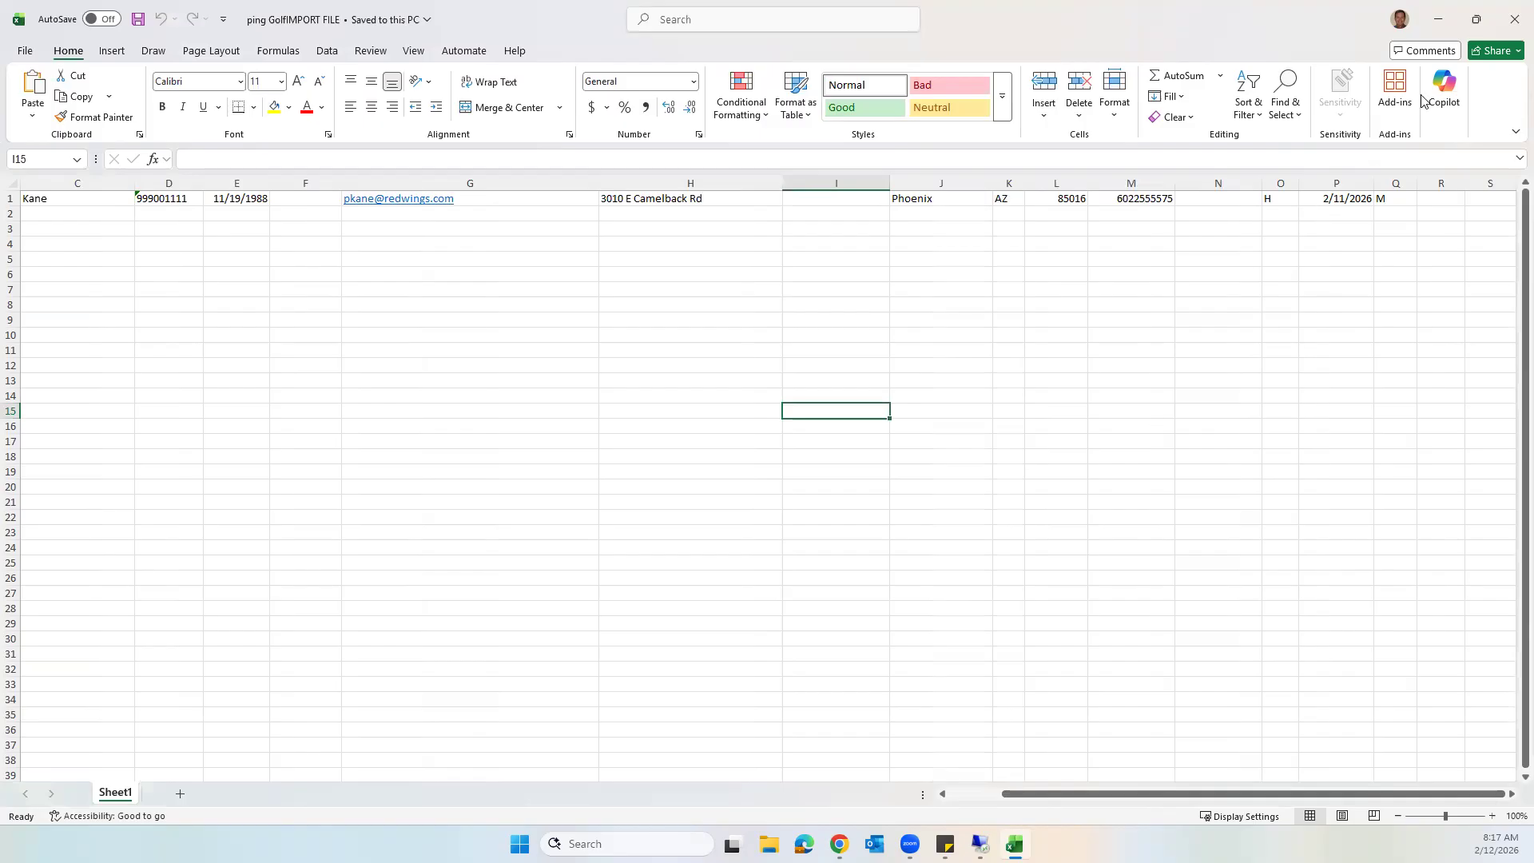
click(1513, 22)
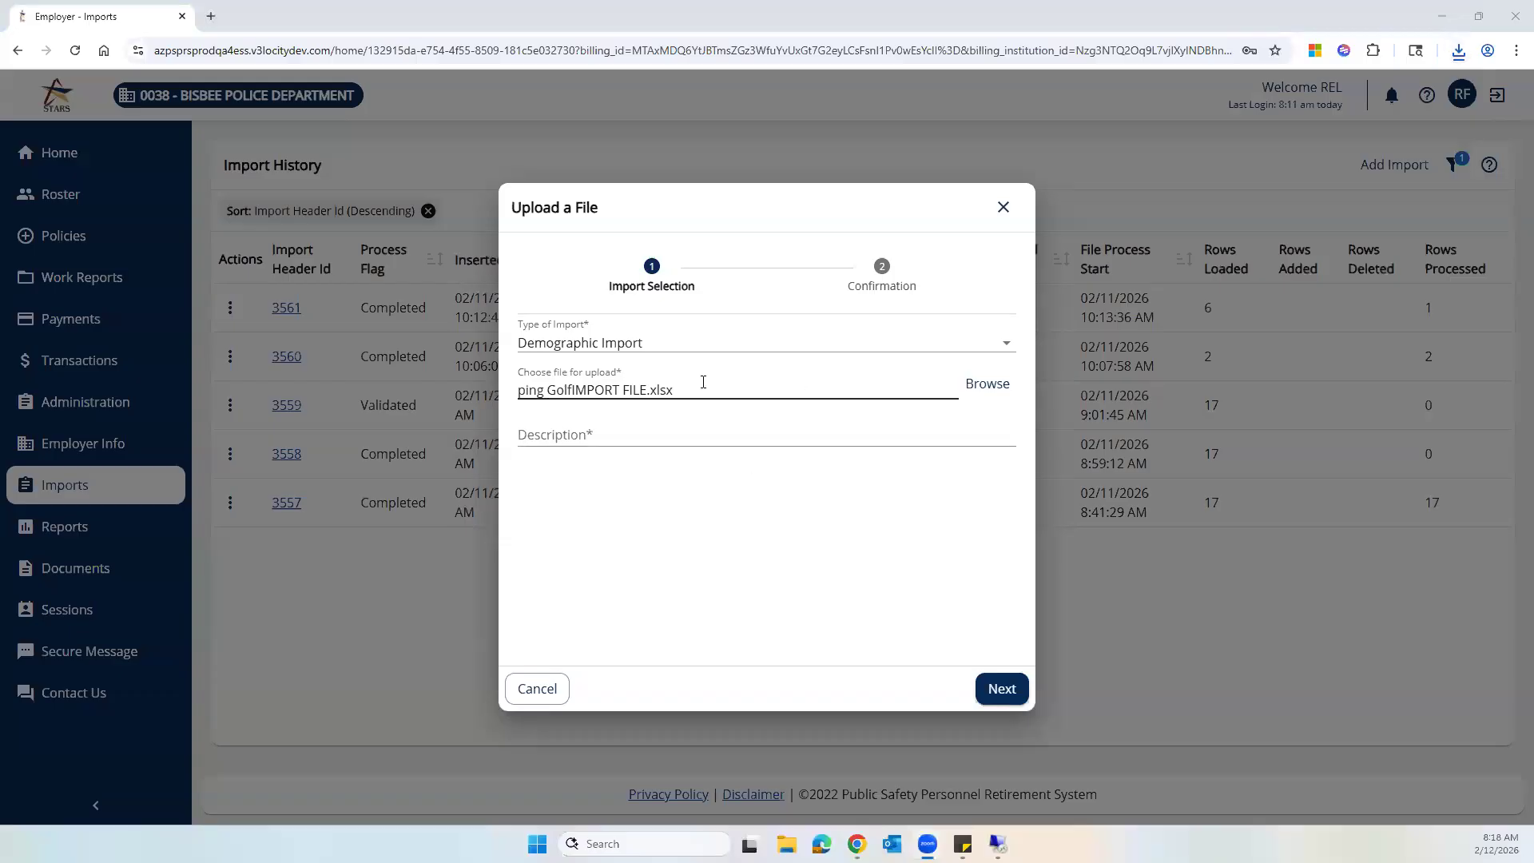
- Enter PKANE as the import description, then continue and confirm the upload of ping GolfIMPORT FILE.xlsx
click(588, 433)
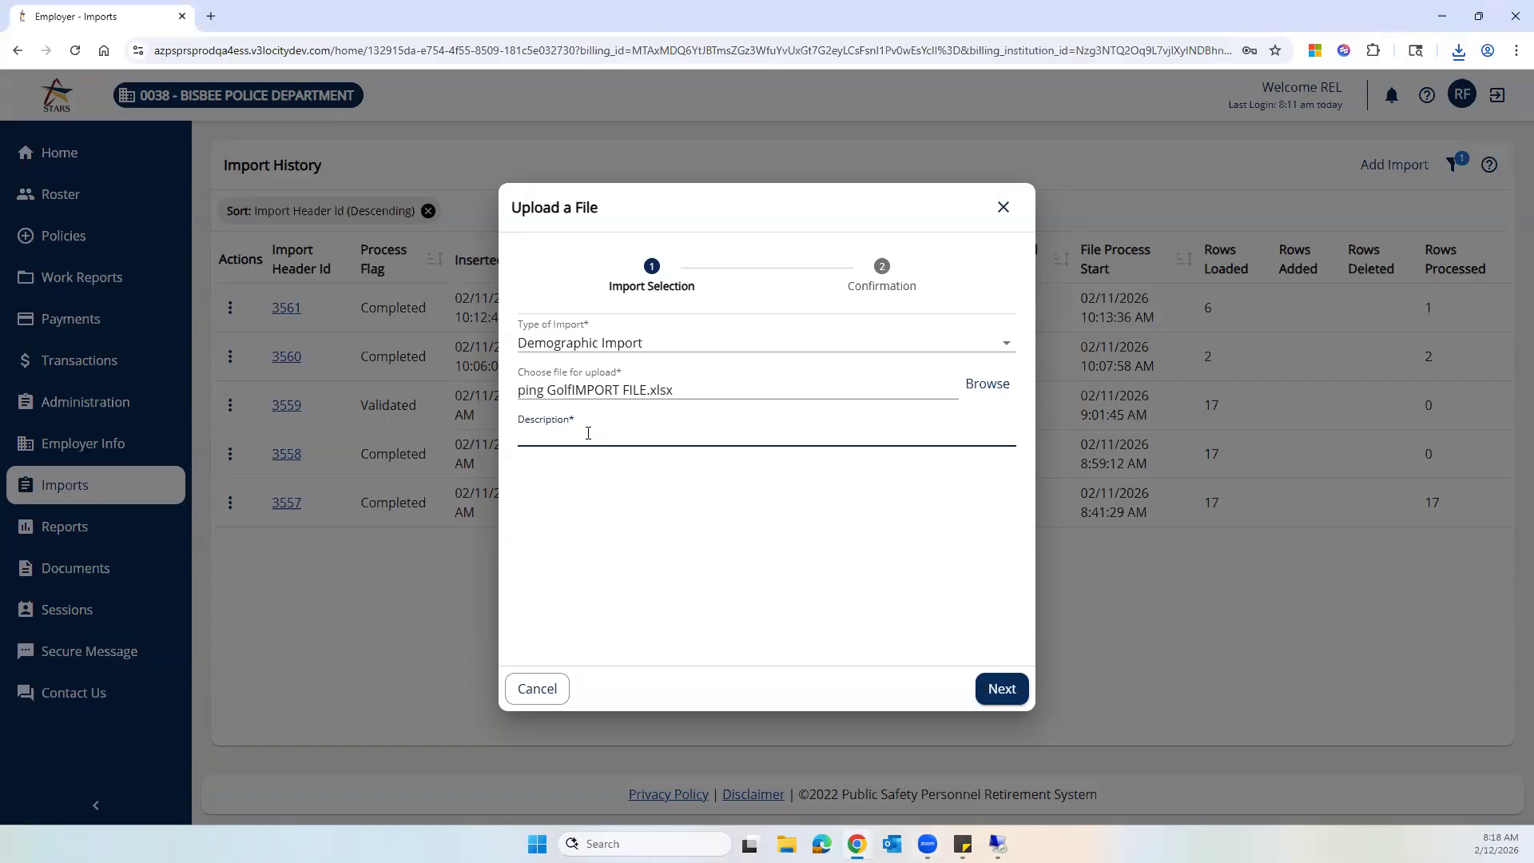
text(PKANE)
click(1003, 692)
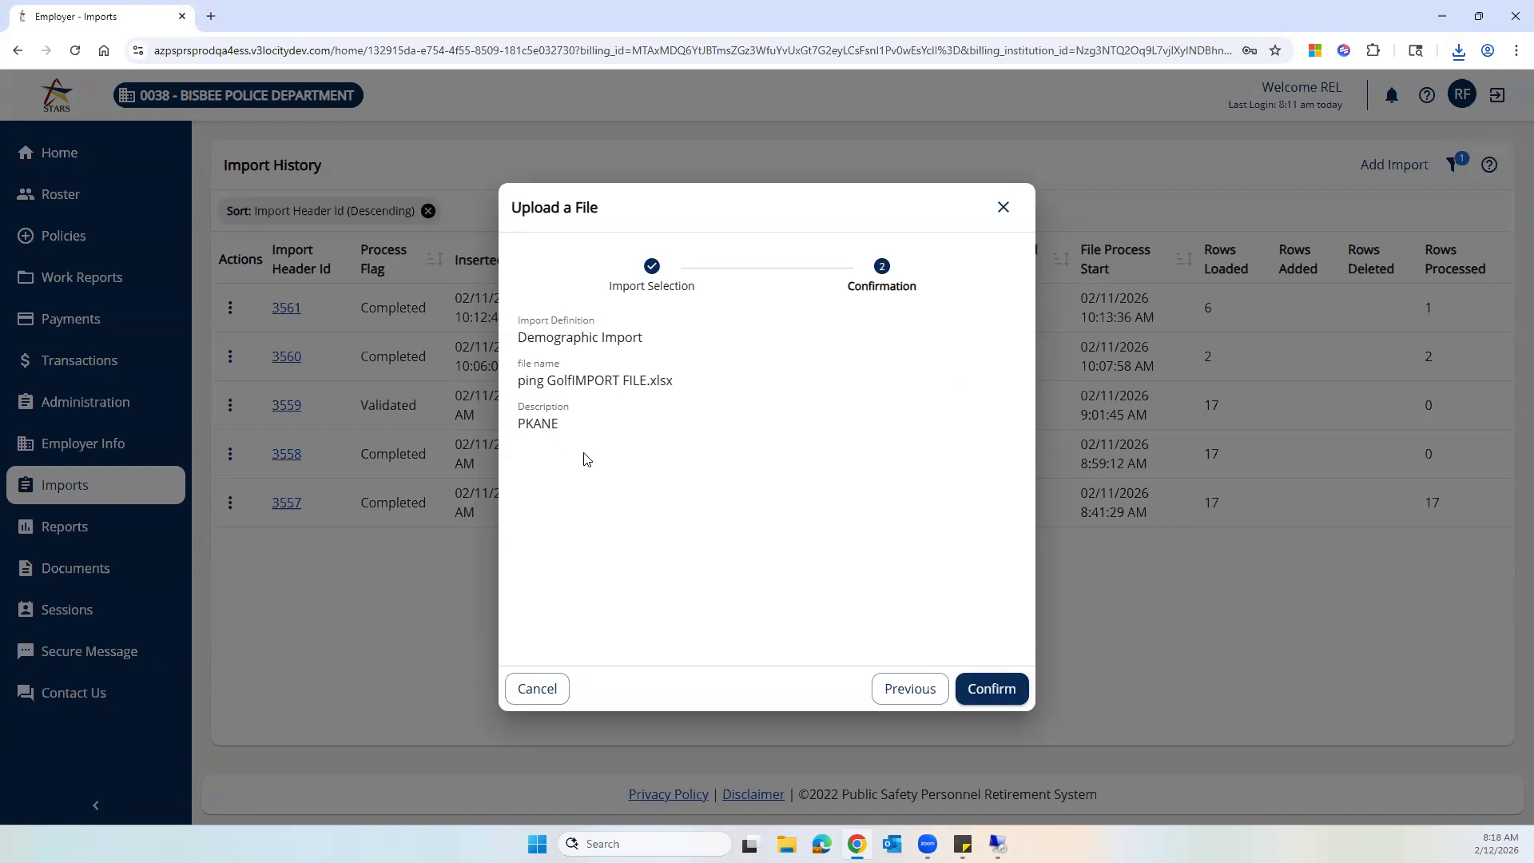
click(1000, 693)
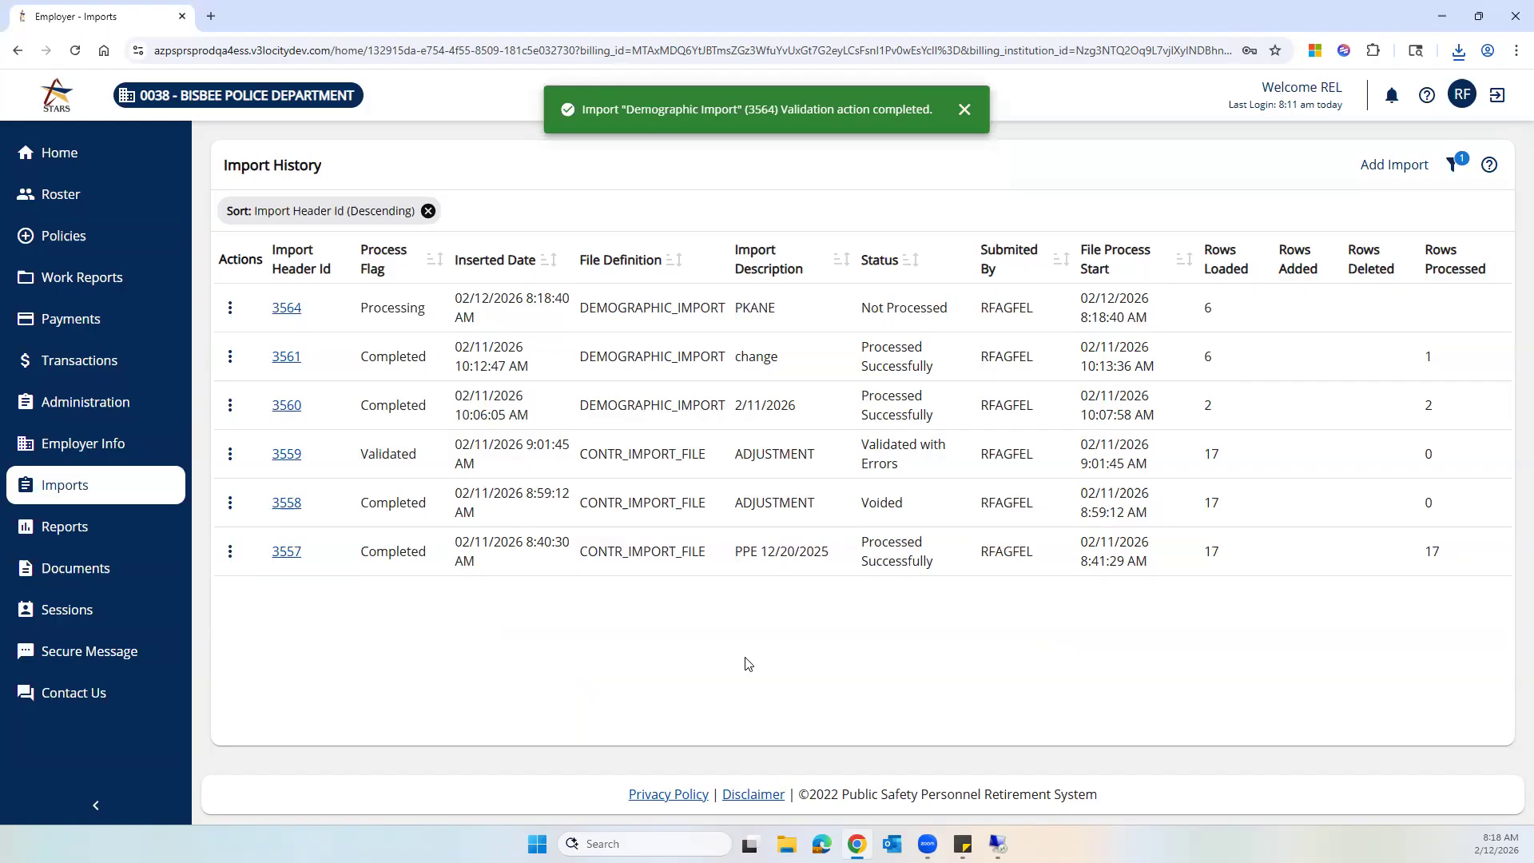
- Process the newly uploaded PKANE demographic import from its actions menu
click(231, 310)
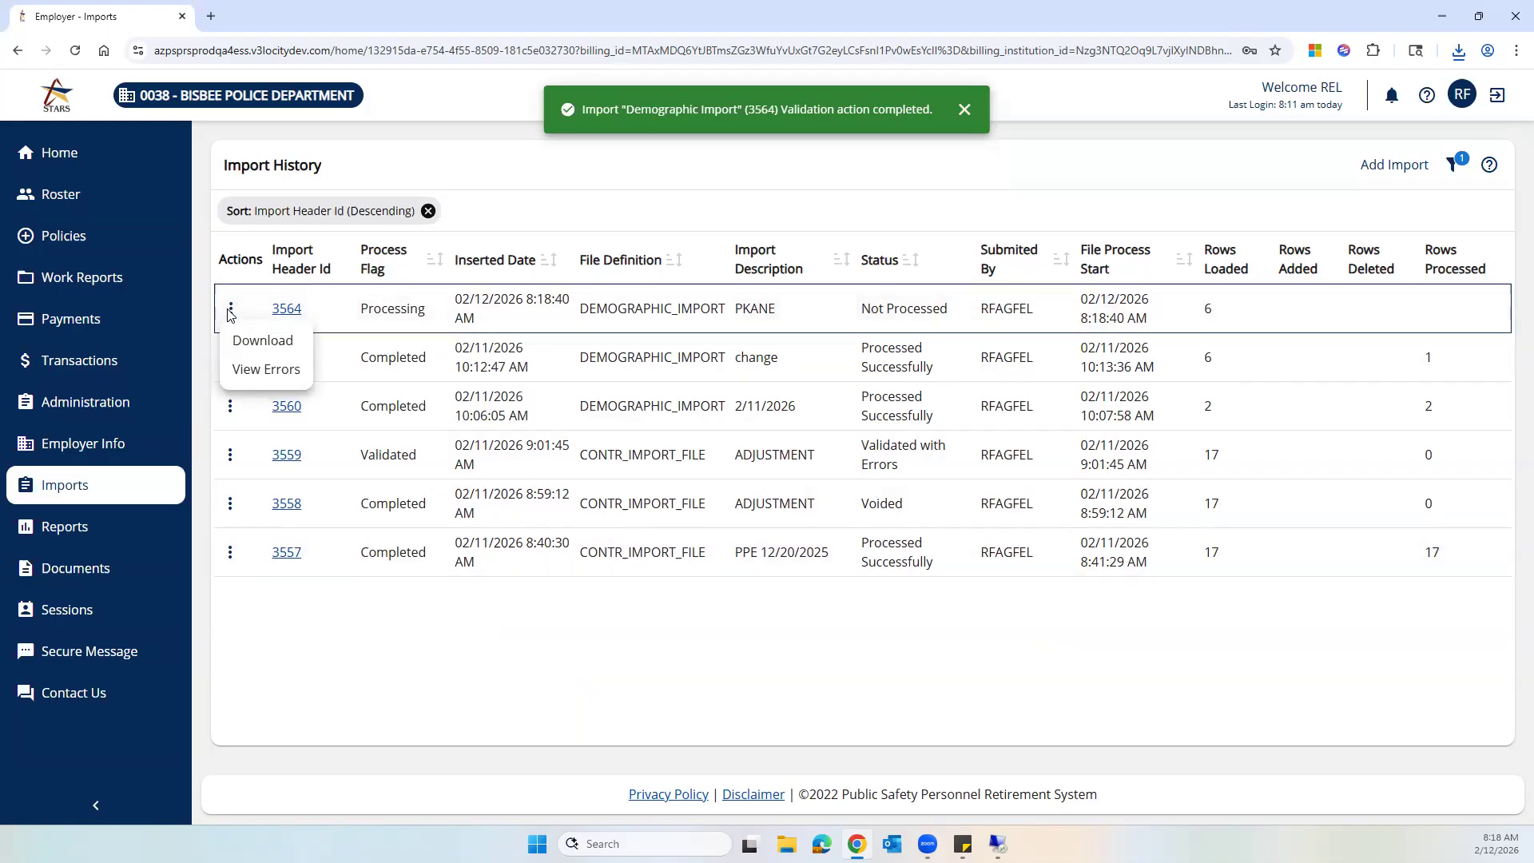
click(231, 310)
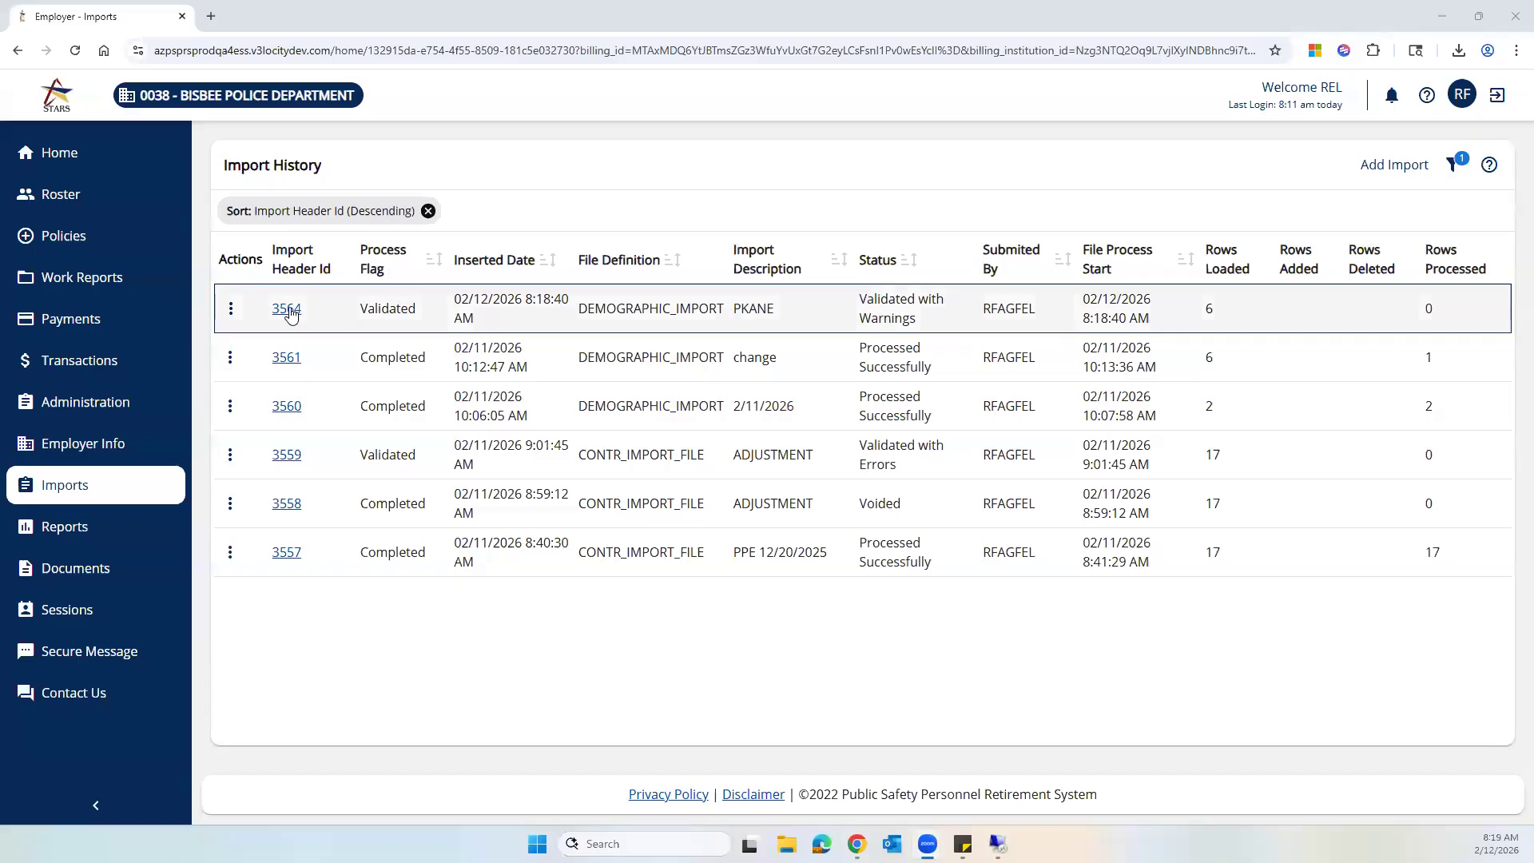
click(230, 310)
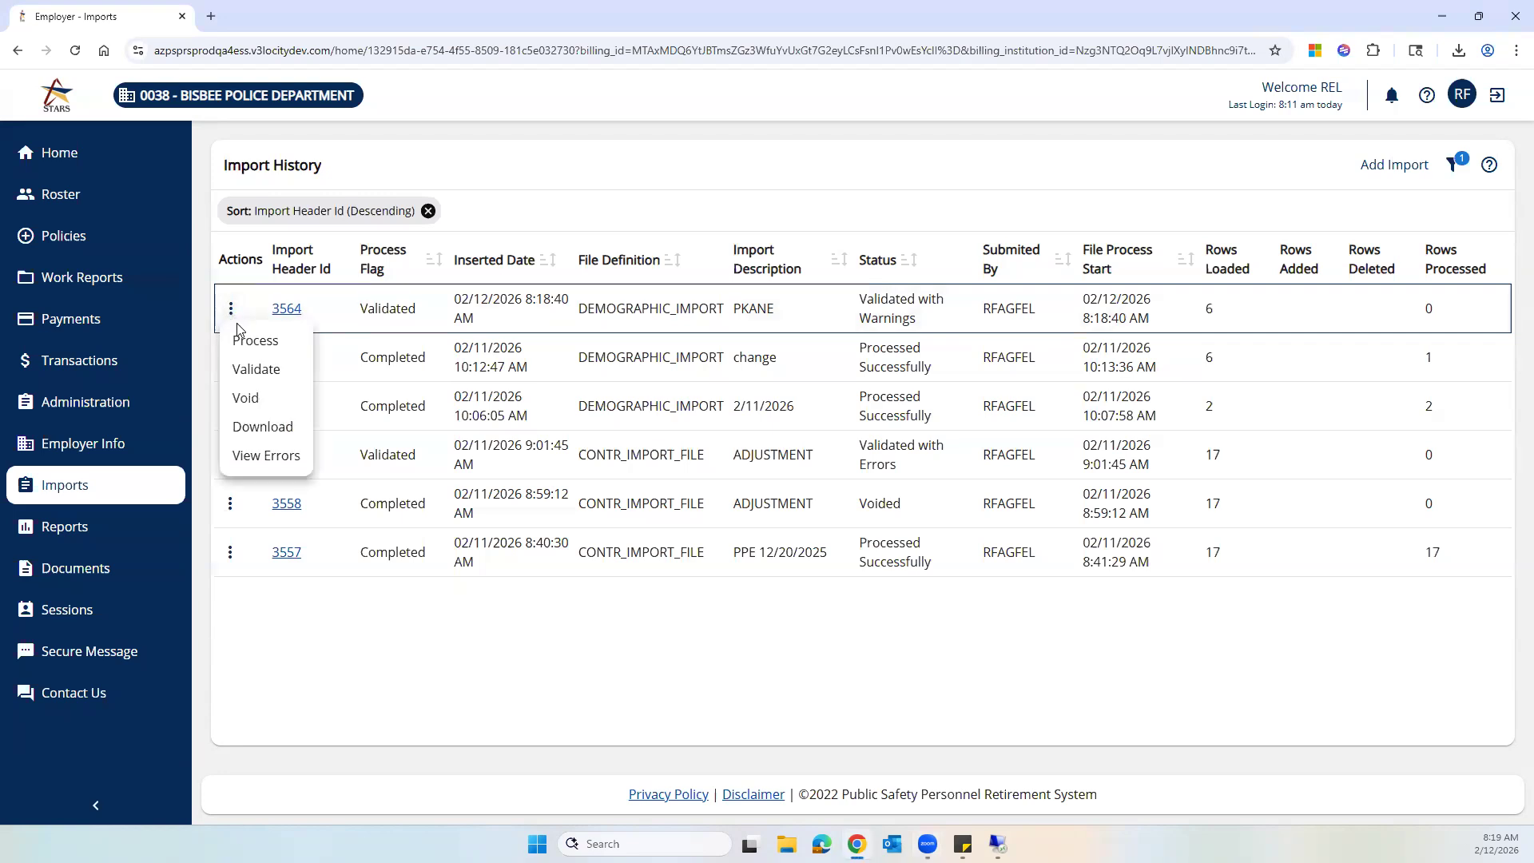
click(255, 342)
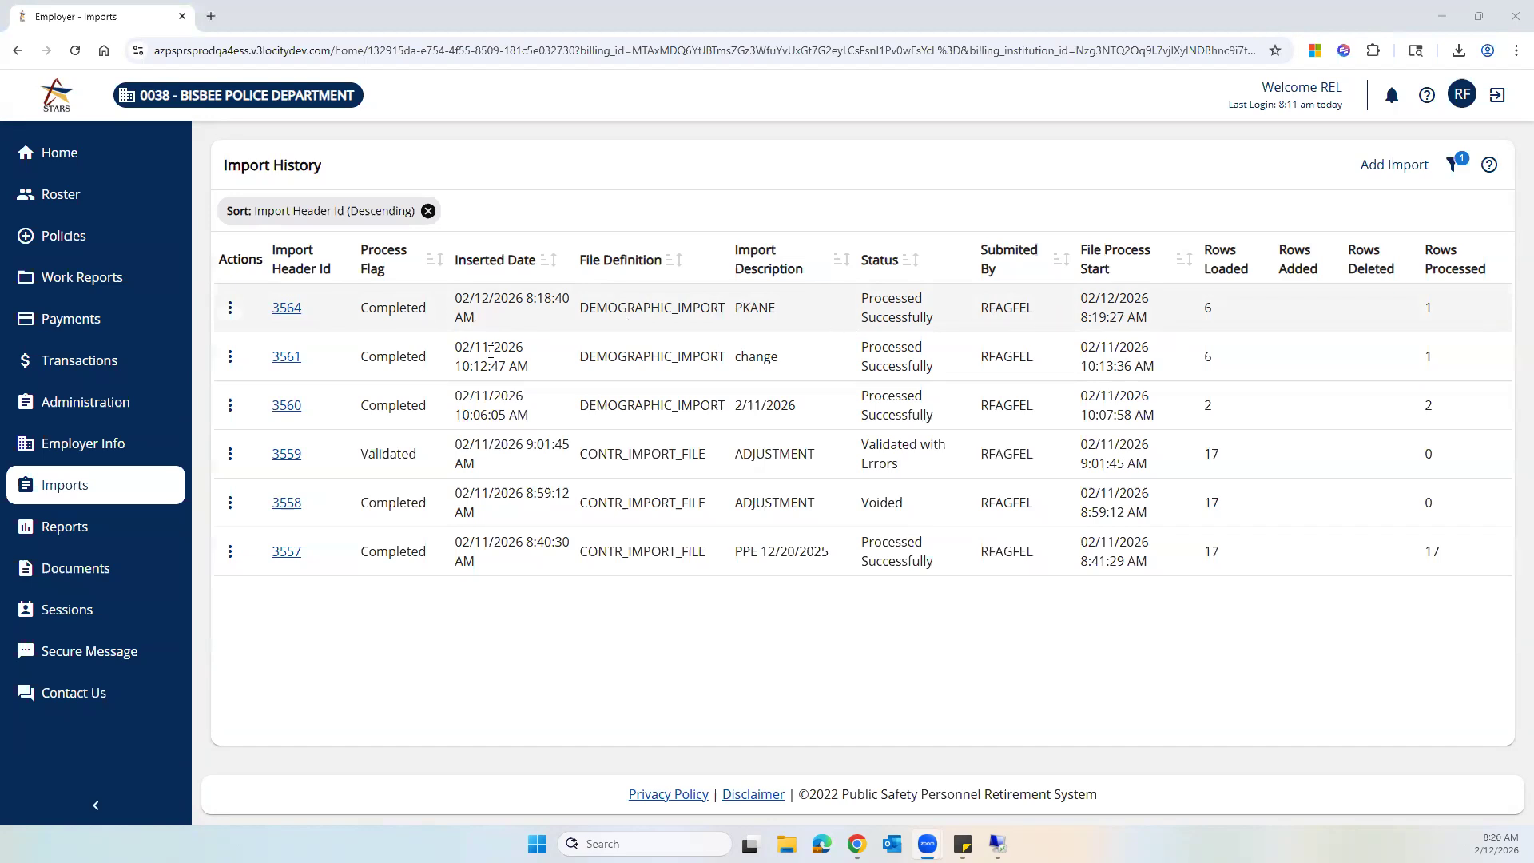
- Open the error list for the processed PKANE import, review its messages, and close it
click(231, 312)
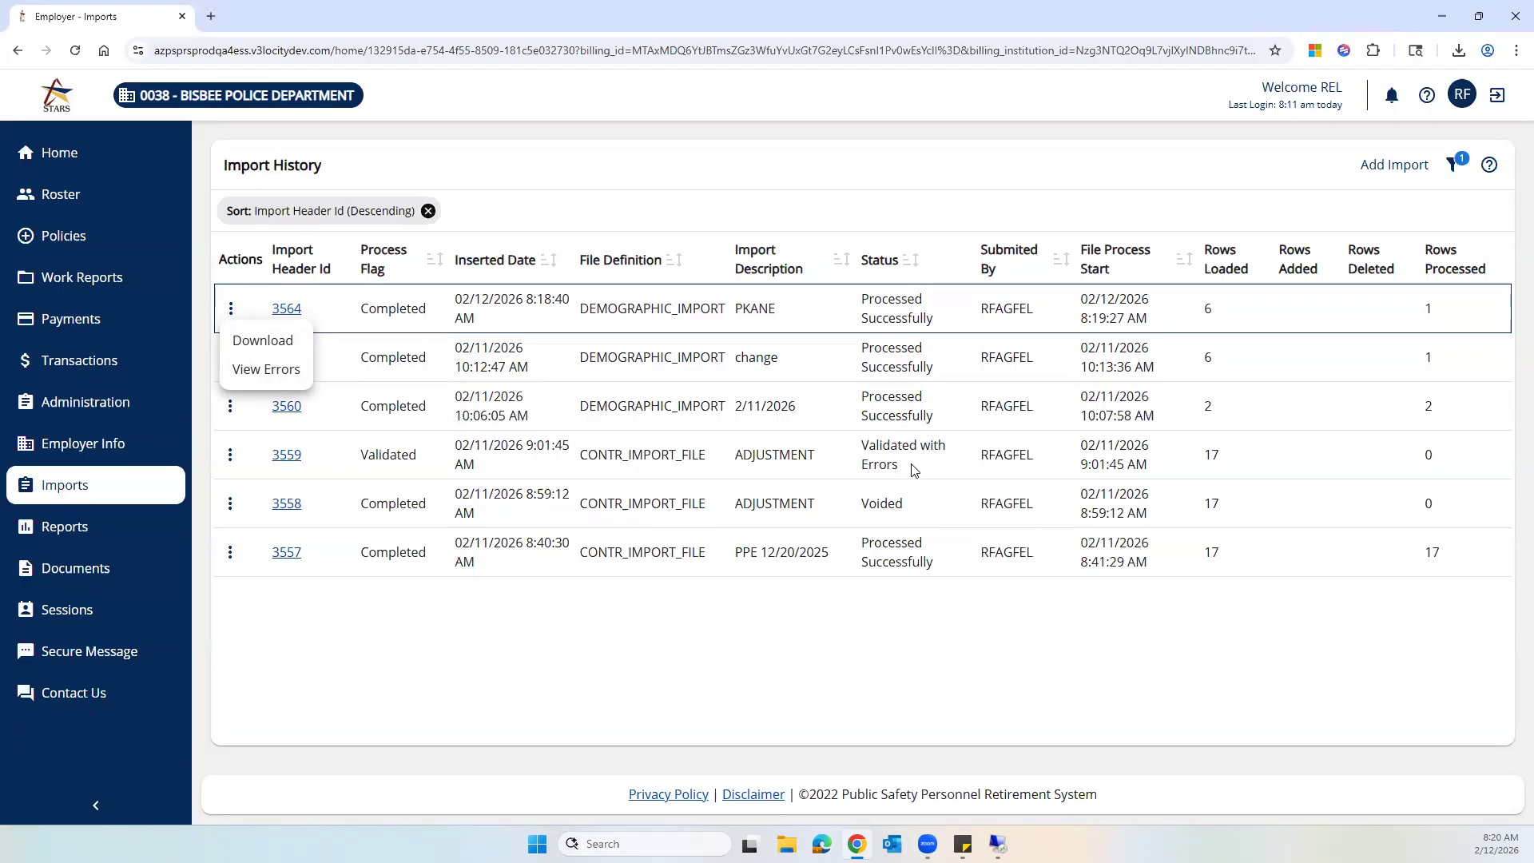
click(280, 376)
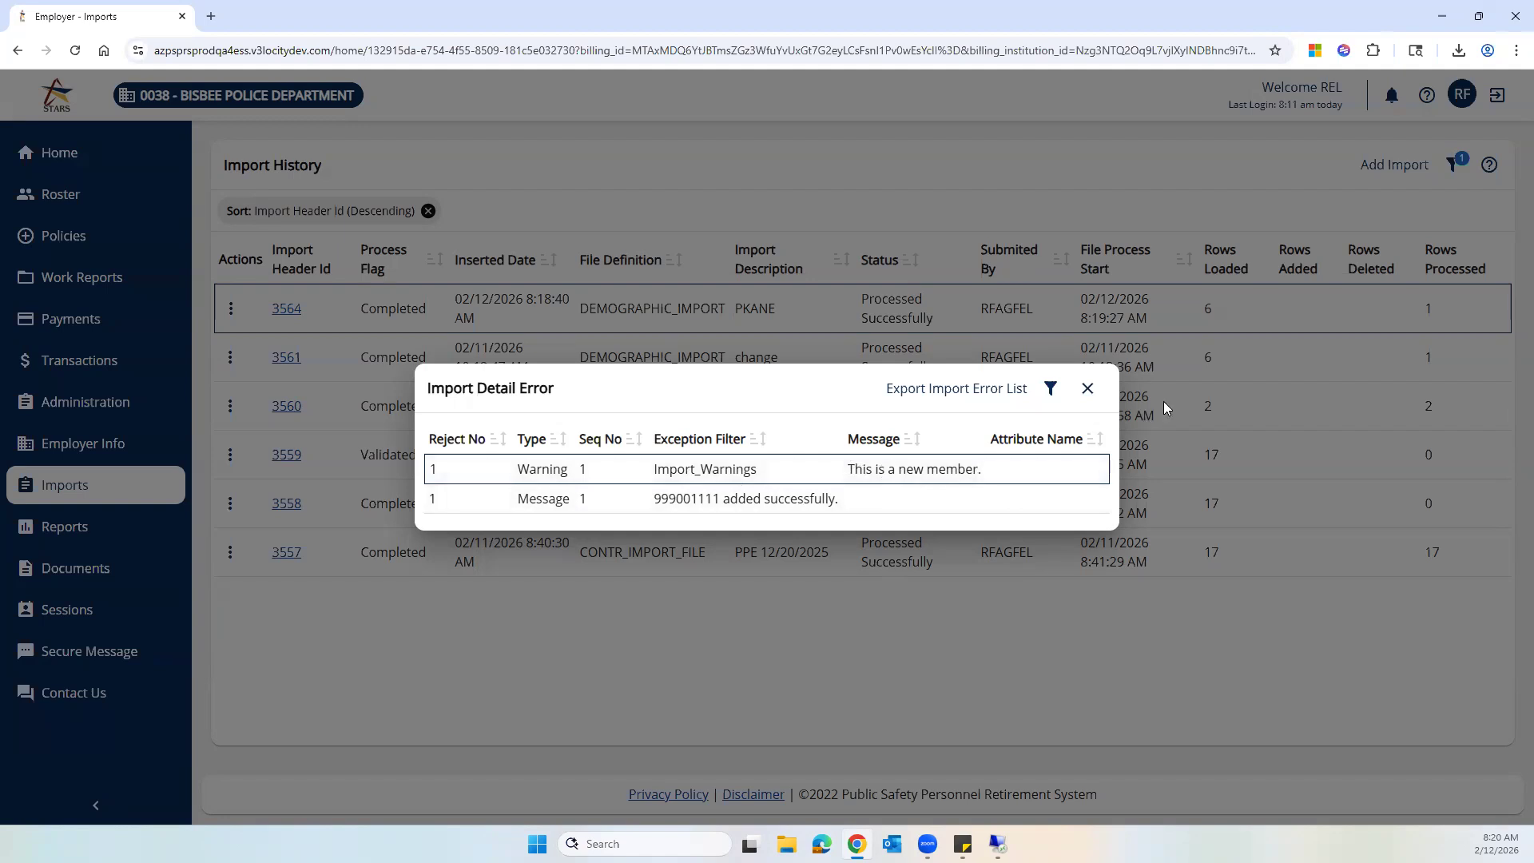
click(1089, 392)
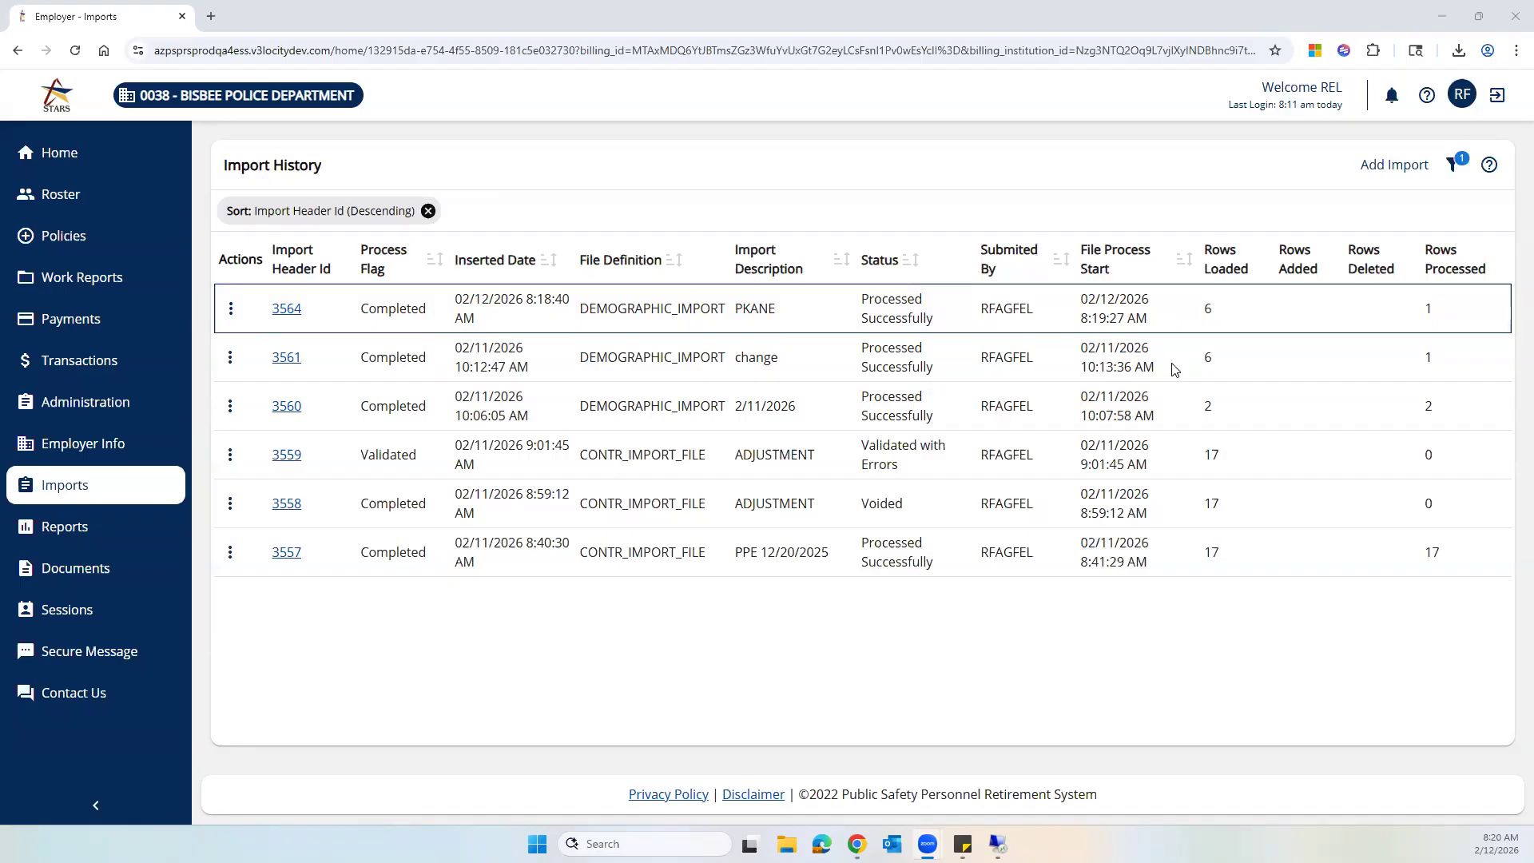
- Open the Roster and filter it by searching for Kane
click(103, 199)
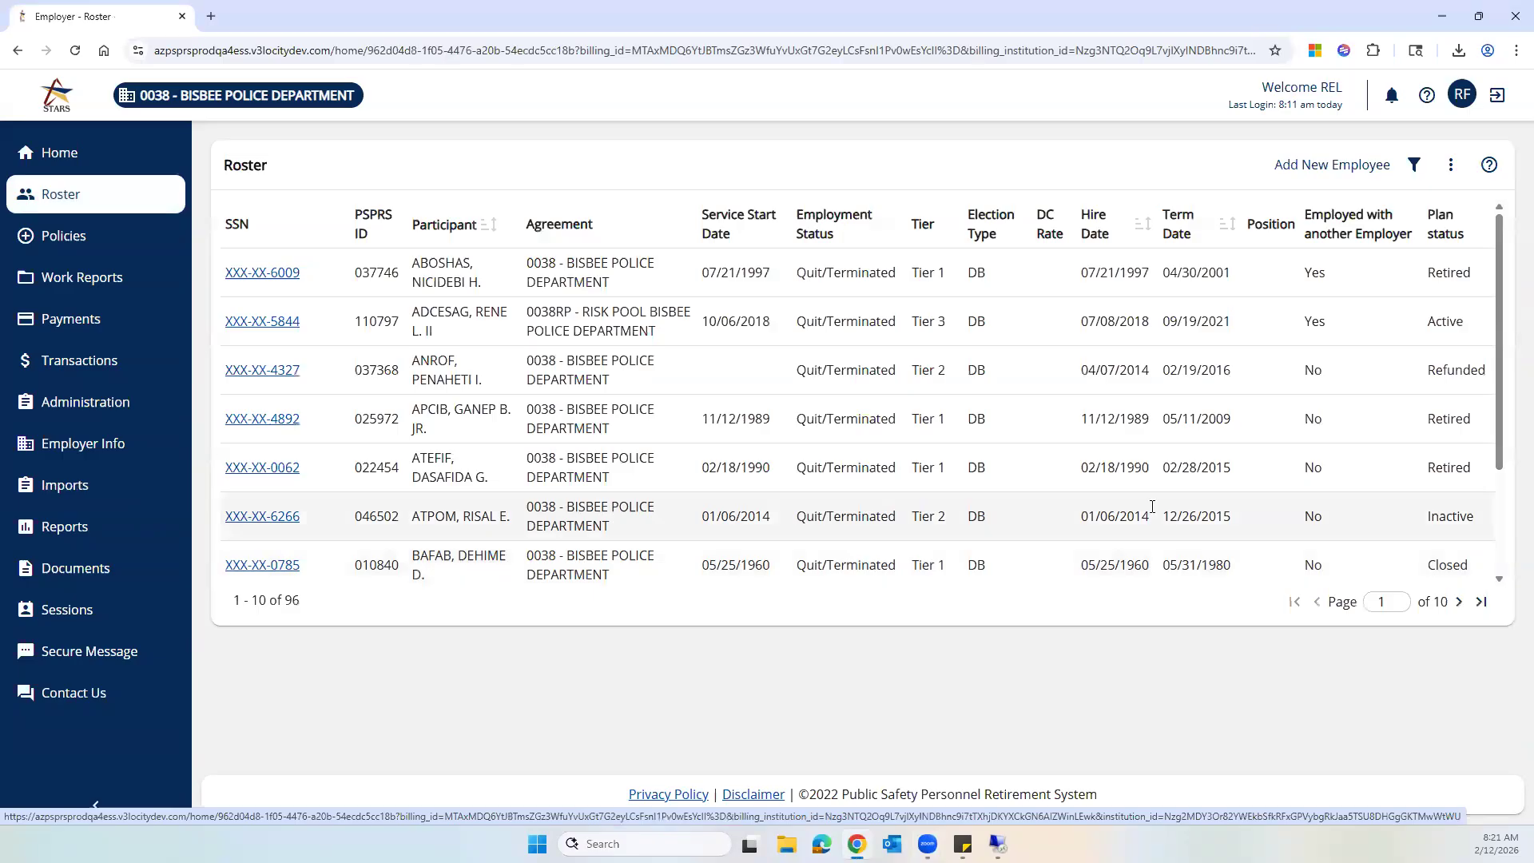
click(1414, 168)
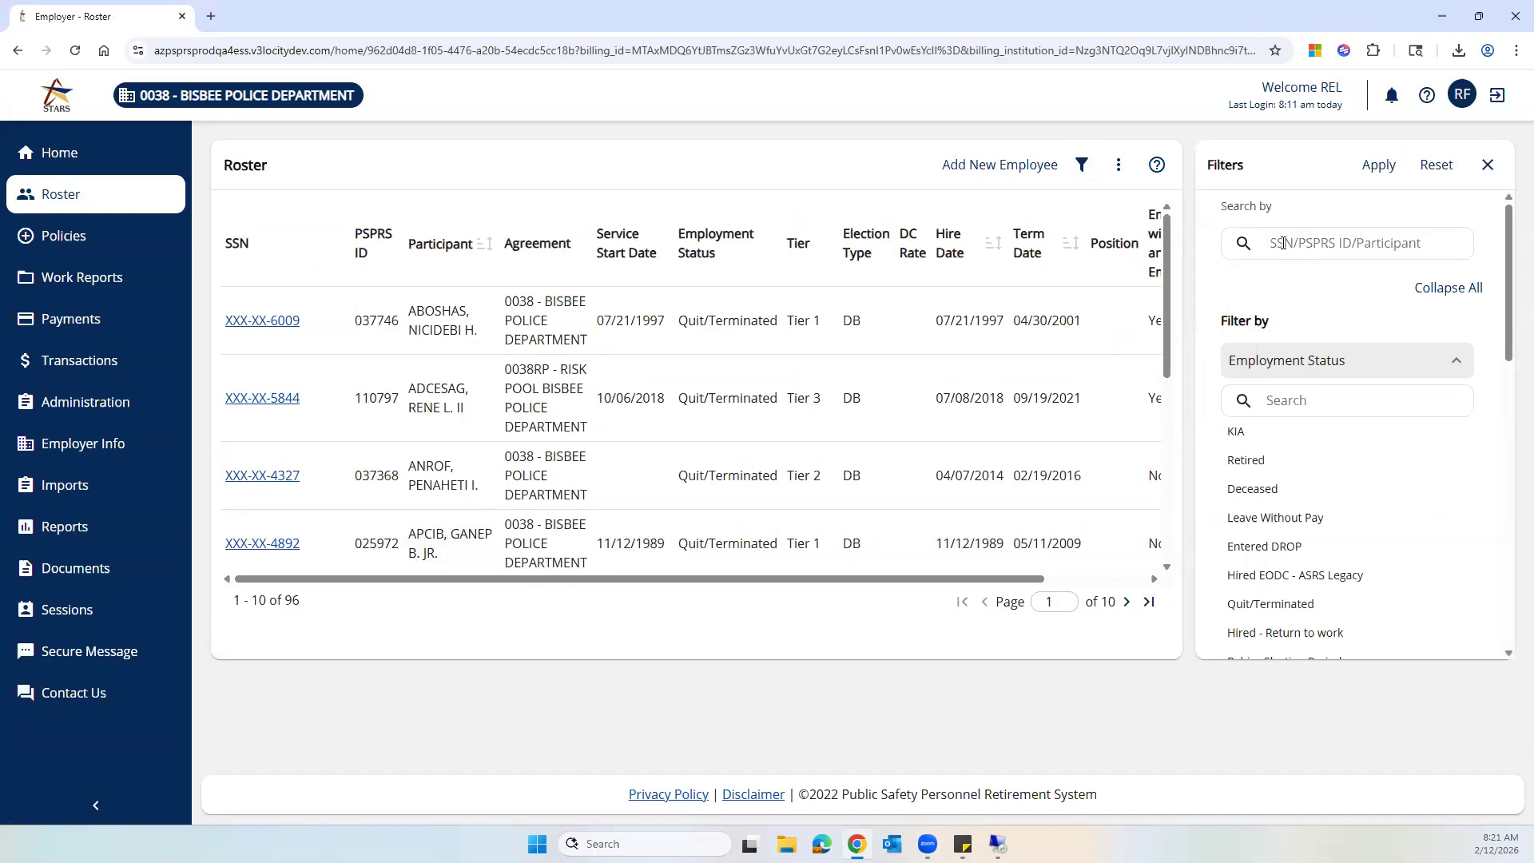
text(Kane)
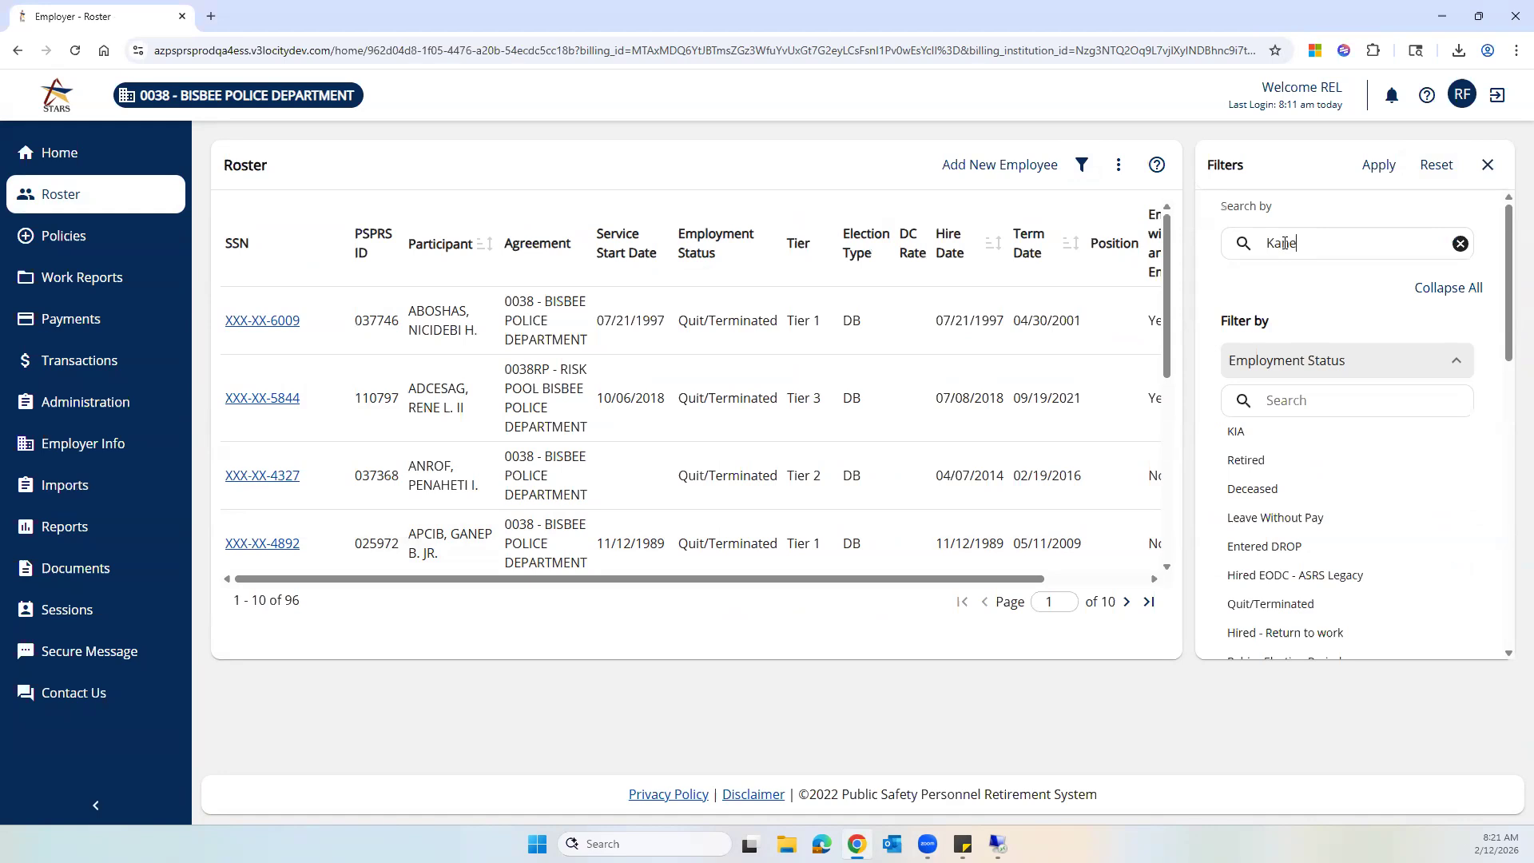
click(1388, 170)
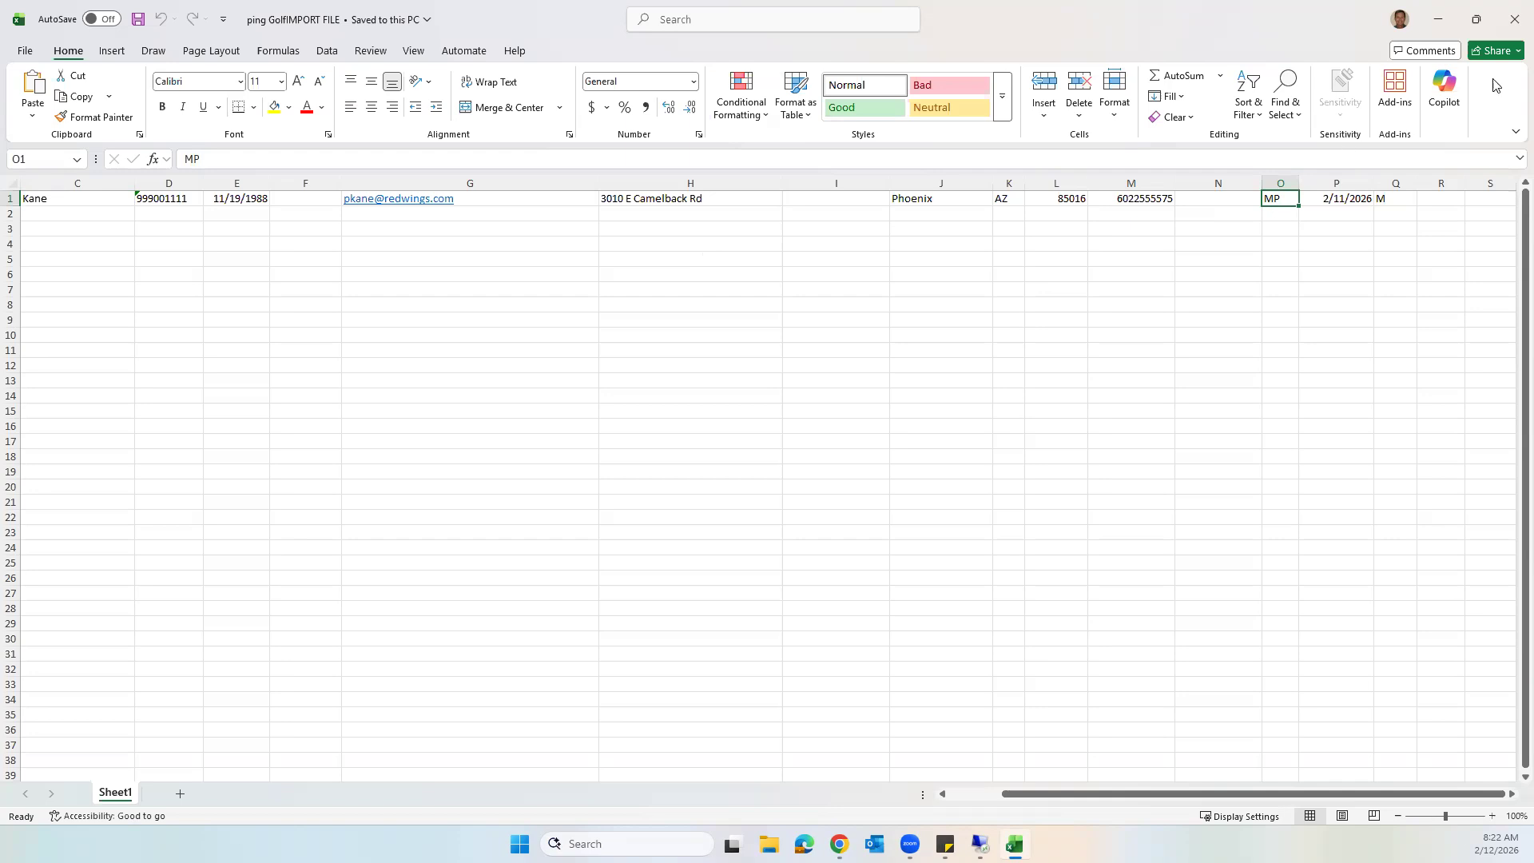
- Close the spreadsheet, start another Demographic Import, and browse for the upload file
click(1513, 23)
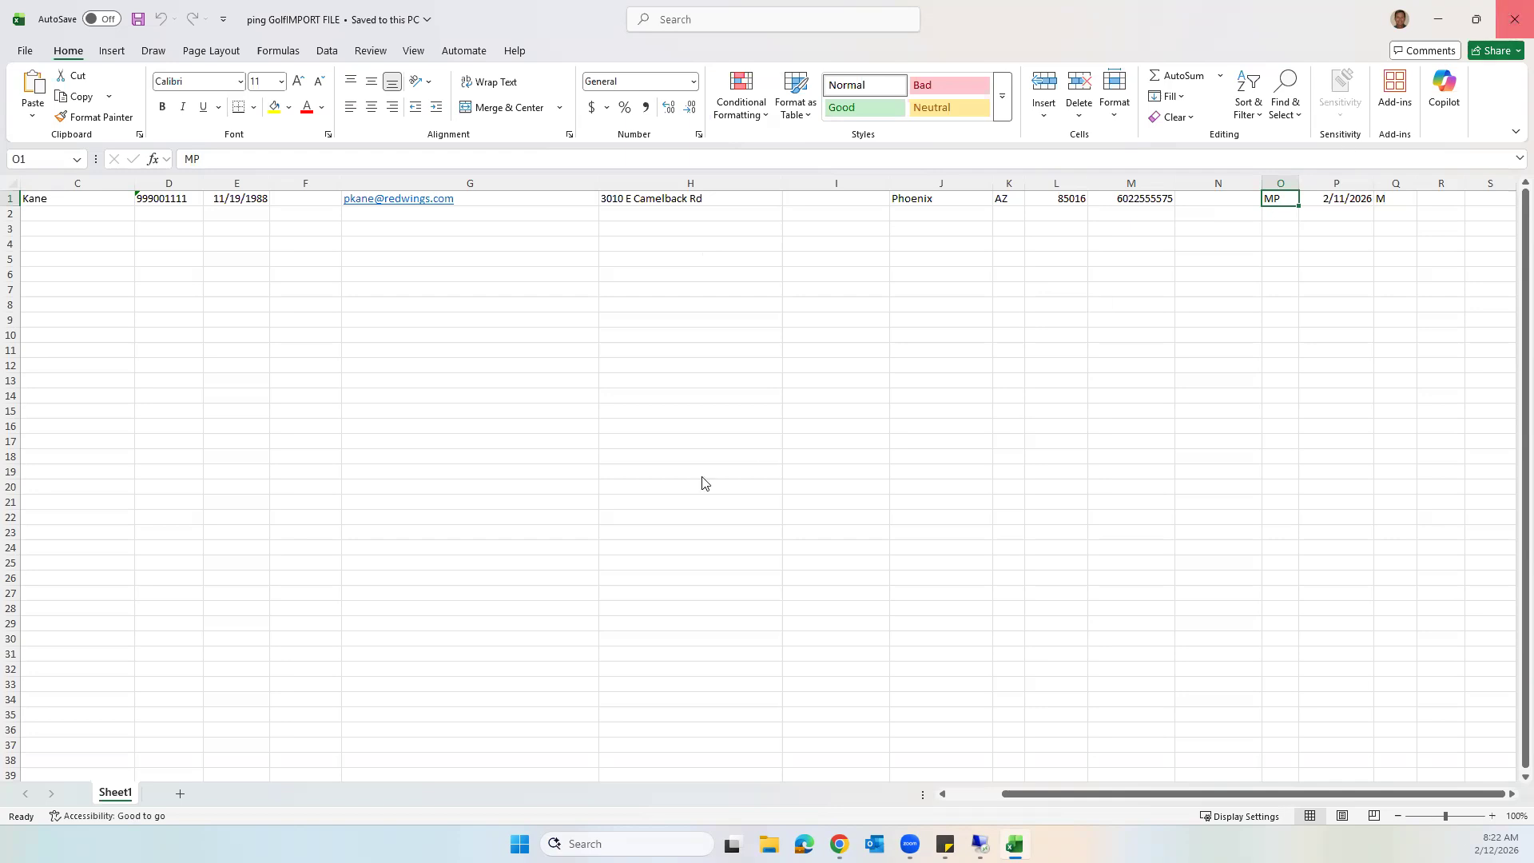
click(75, 490)
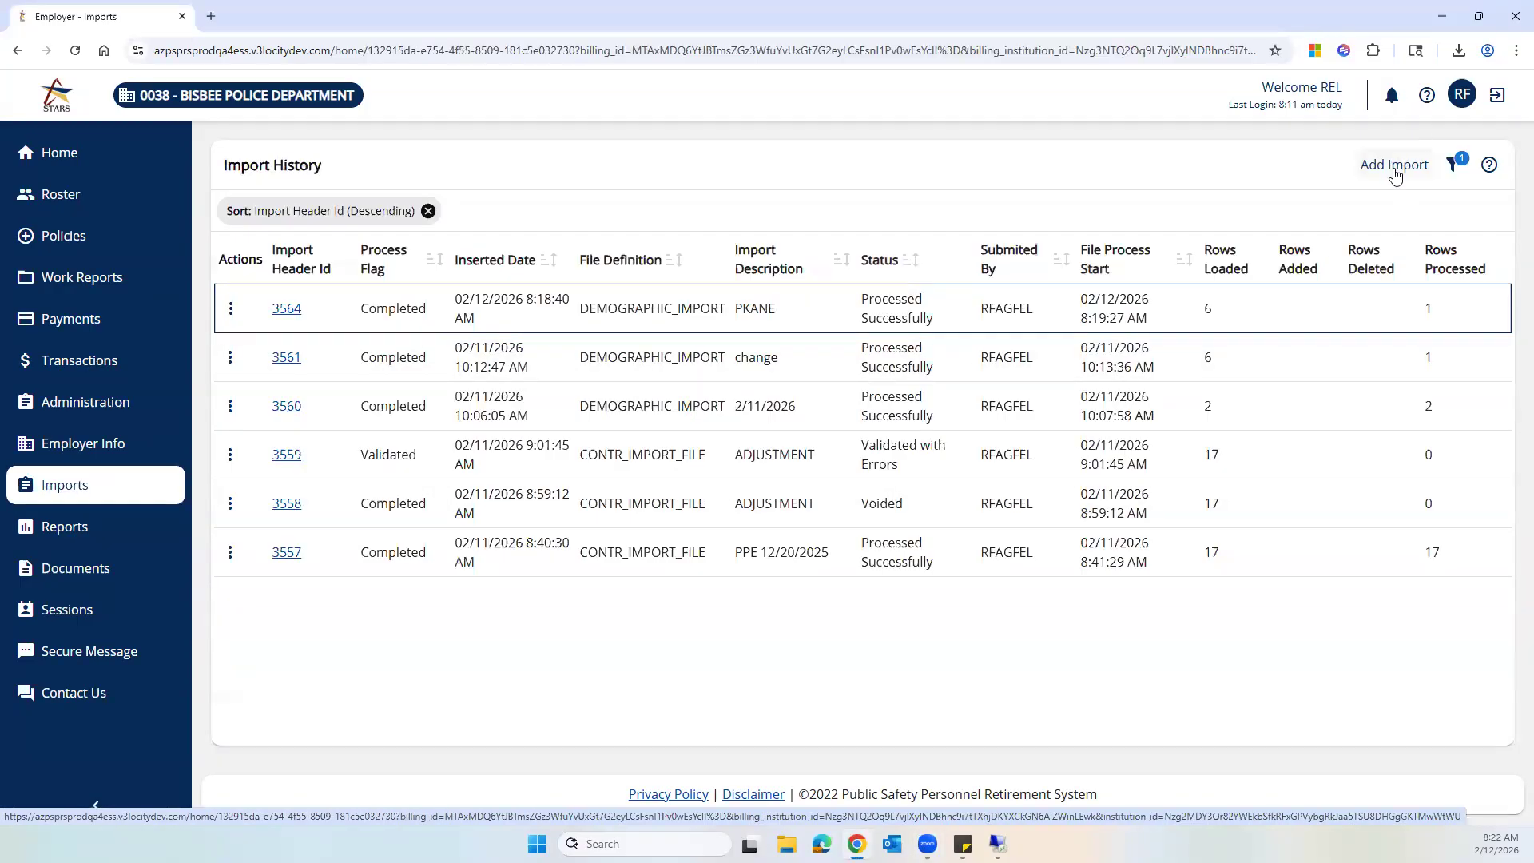
click(1394, 166)
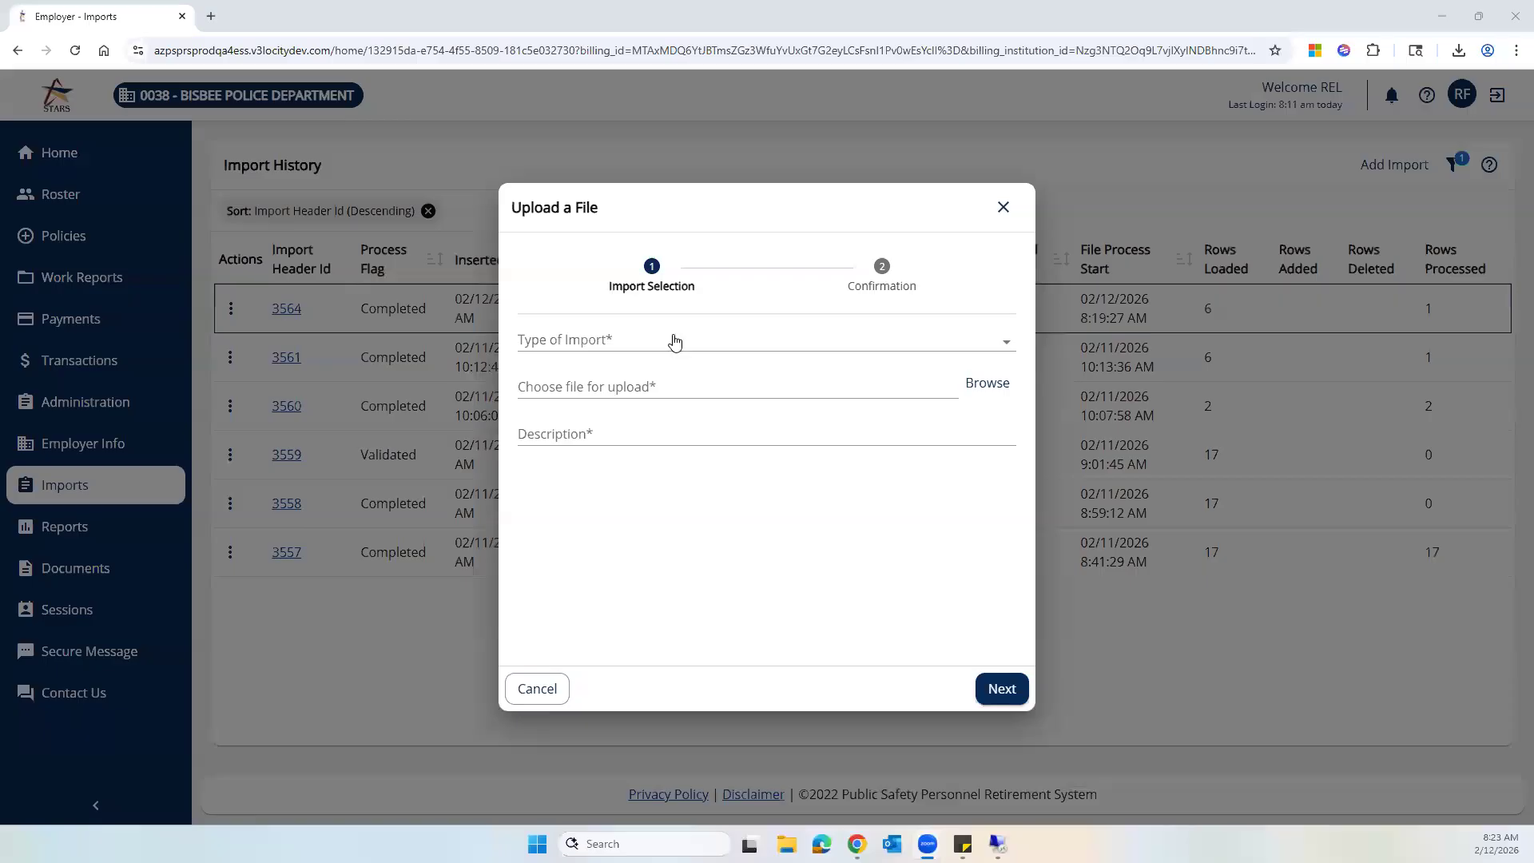
click(1005, 346)
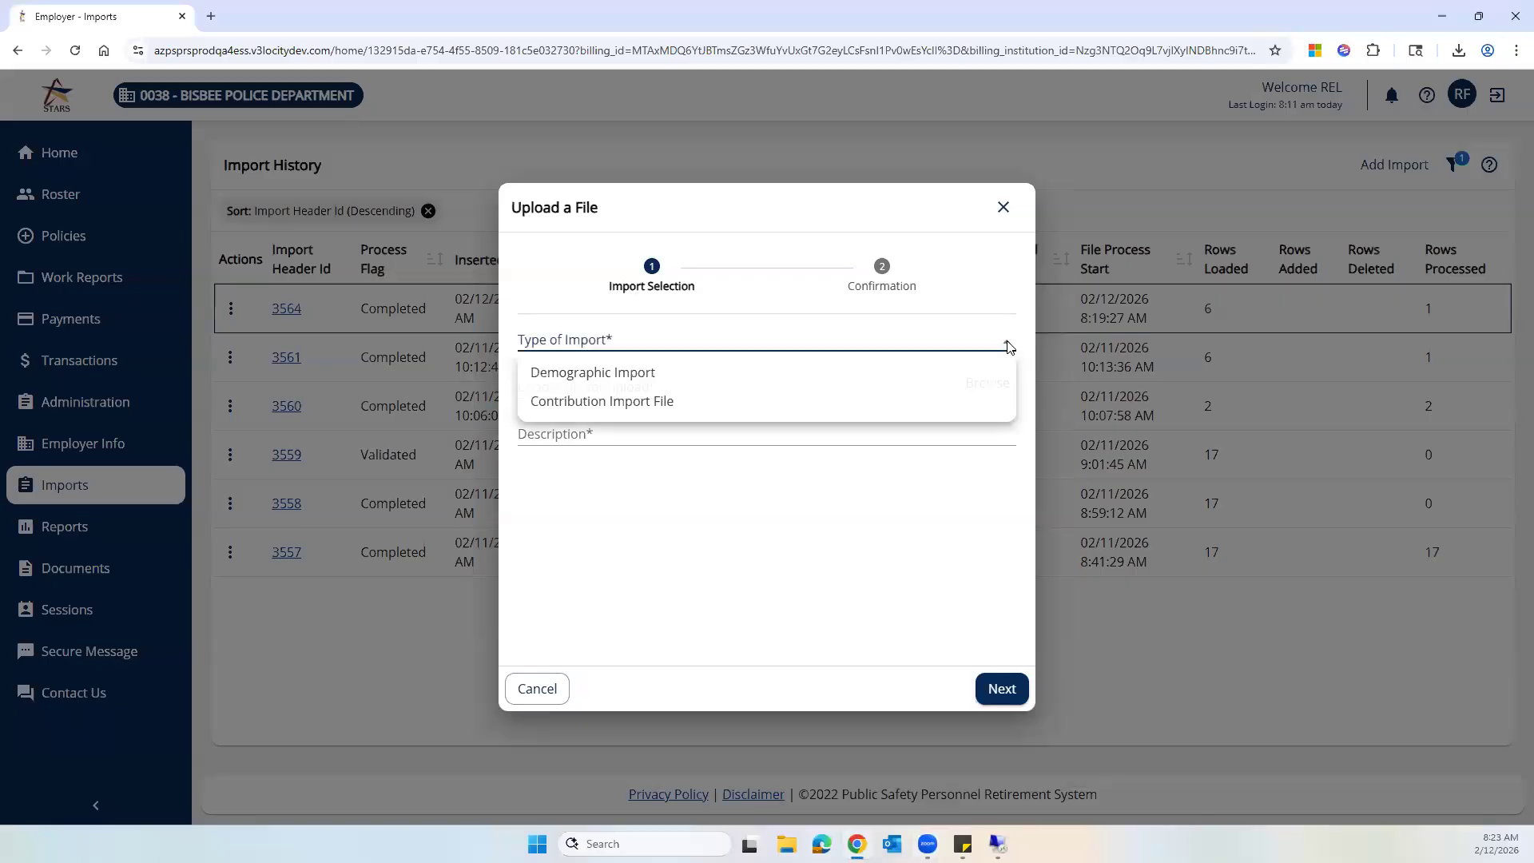
click(714, 373)
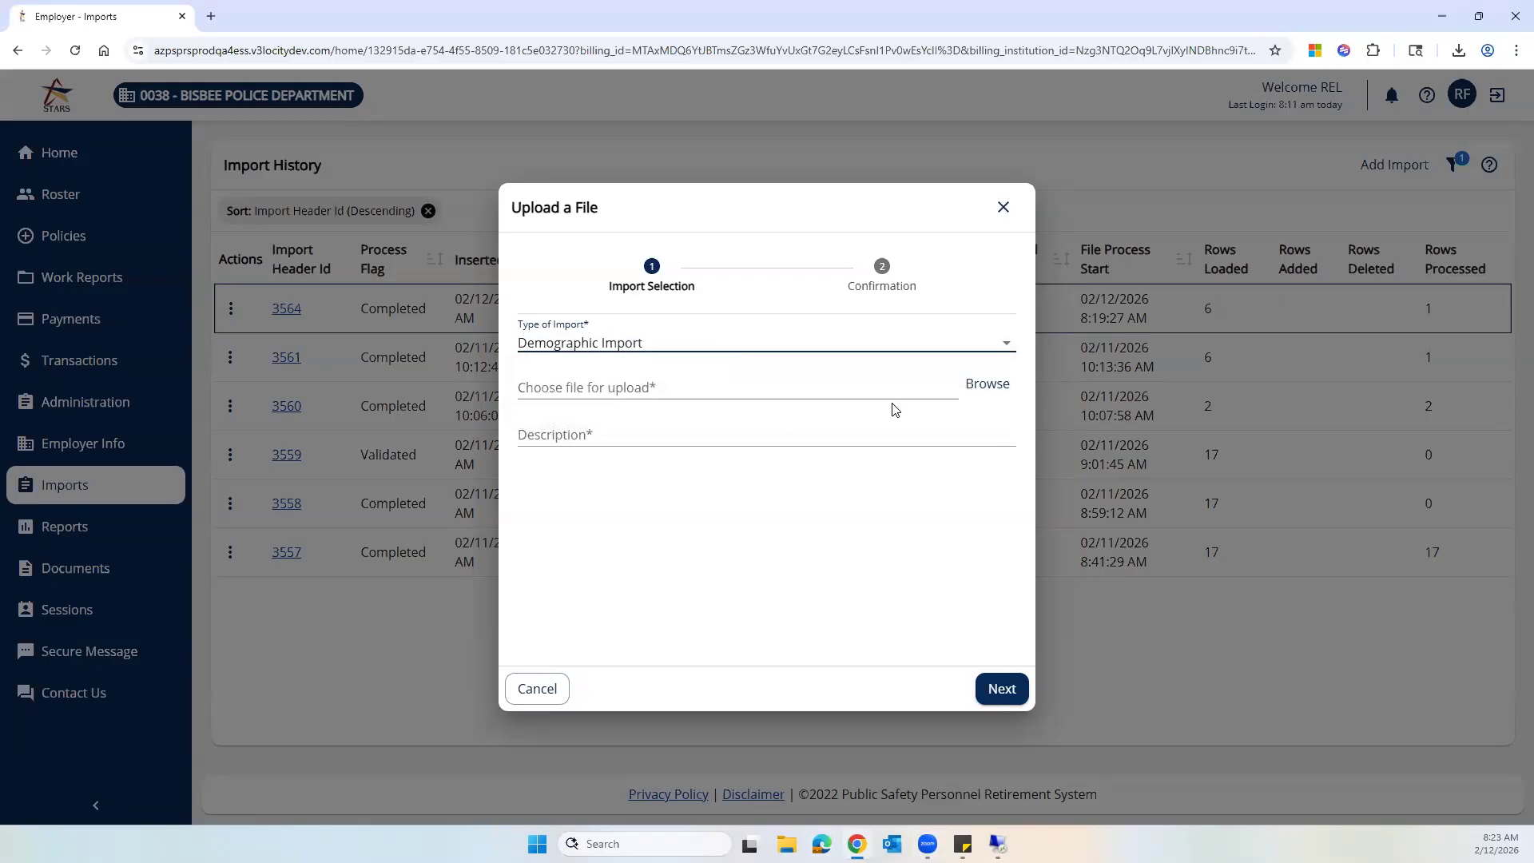
click(989, 385)
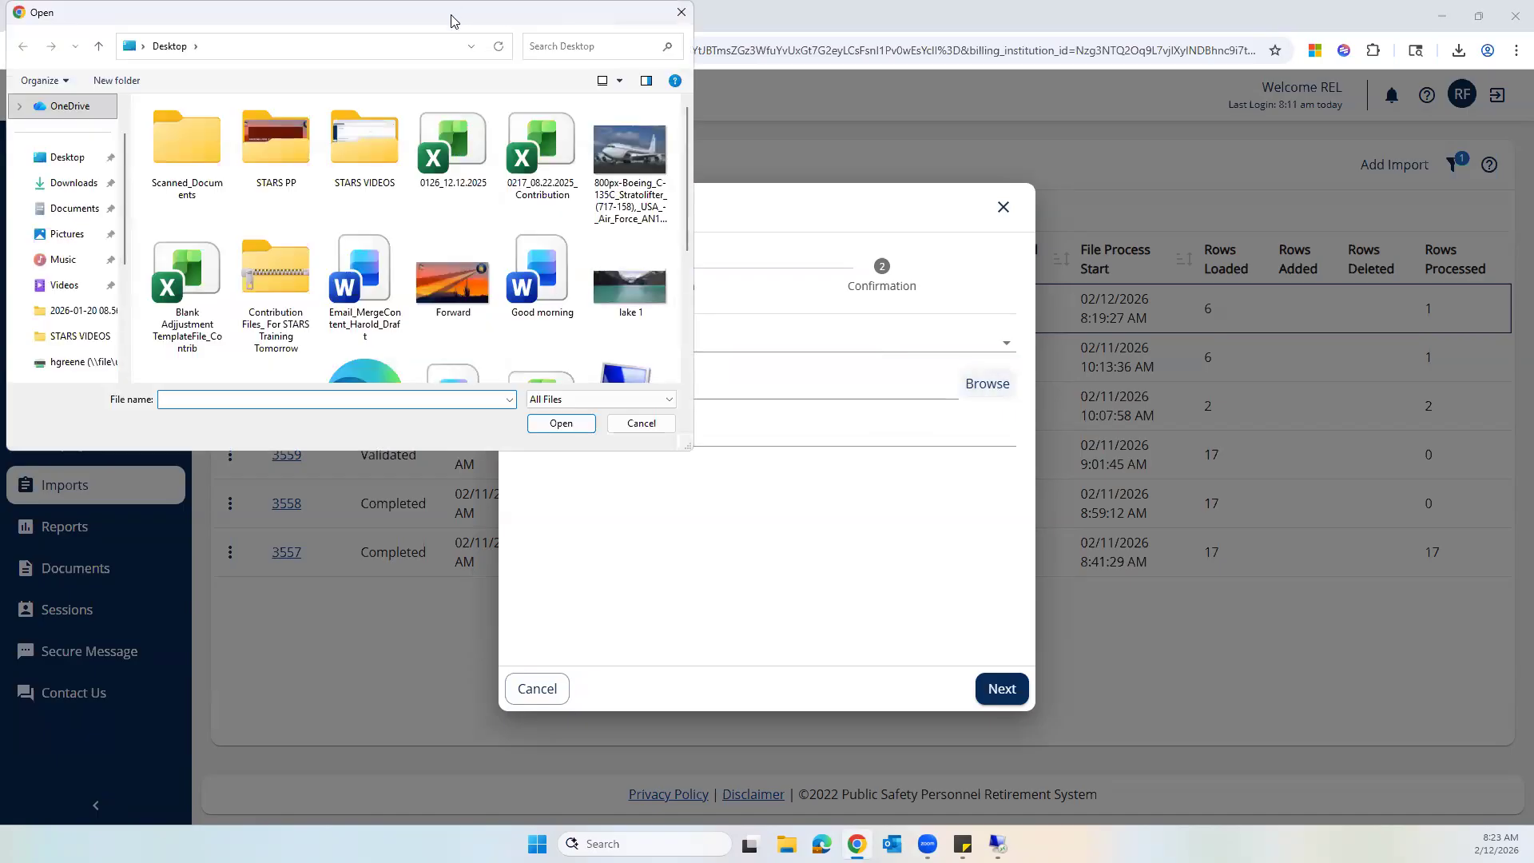
drag(455, 21, 0, 24)
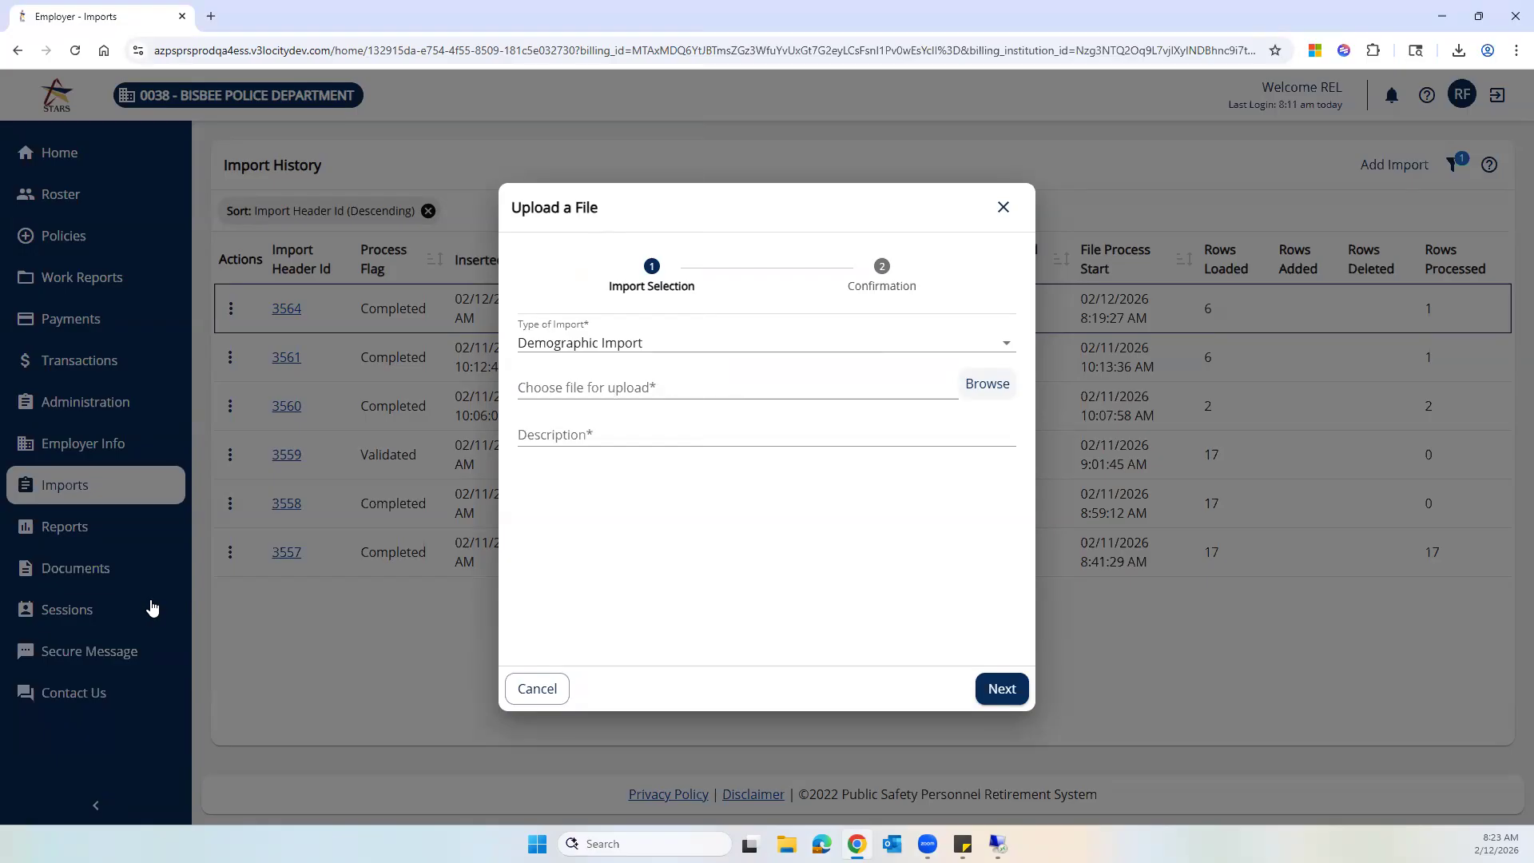
- Enter KANE status change as the description, then continue and confirm the upload of ping GolfIMPORT FILE.xlsx
click(611, 437)
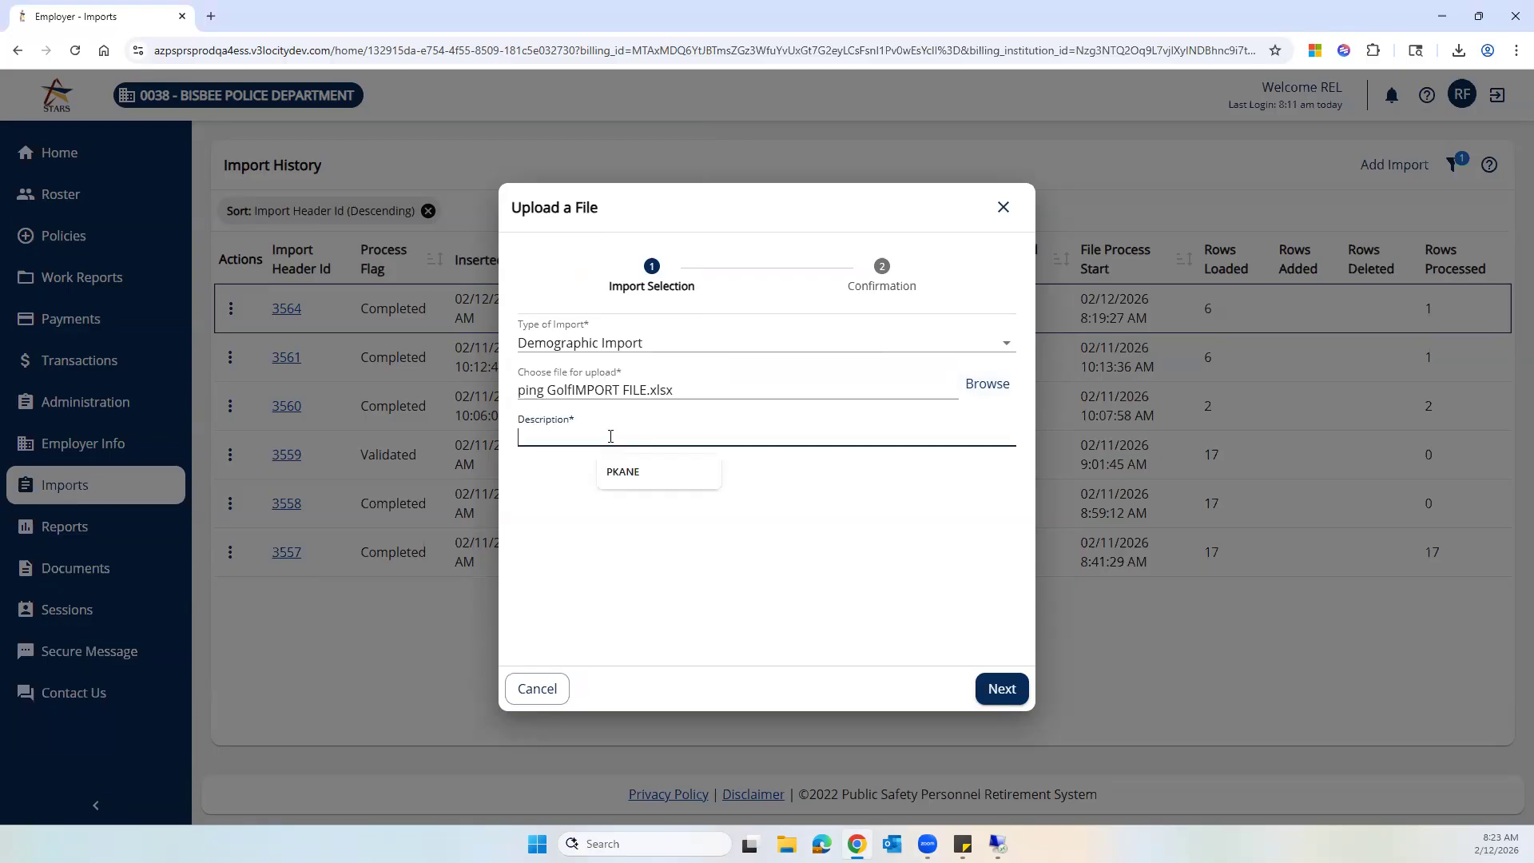
text(KANE status change)
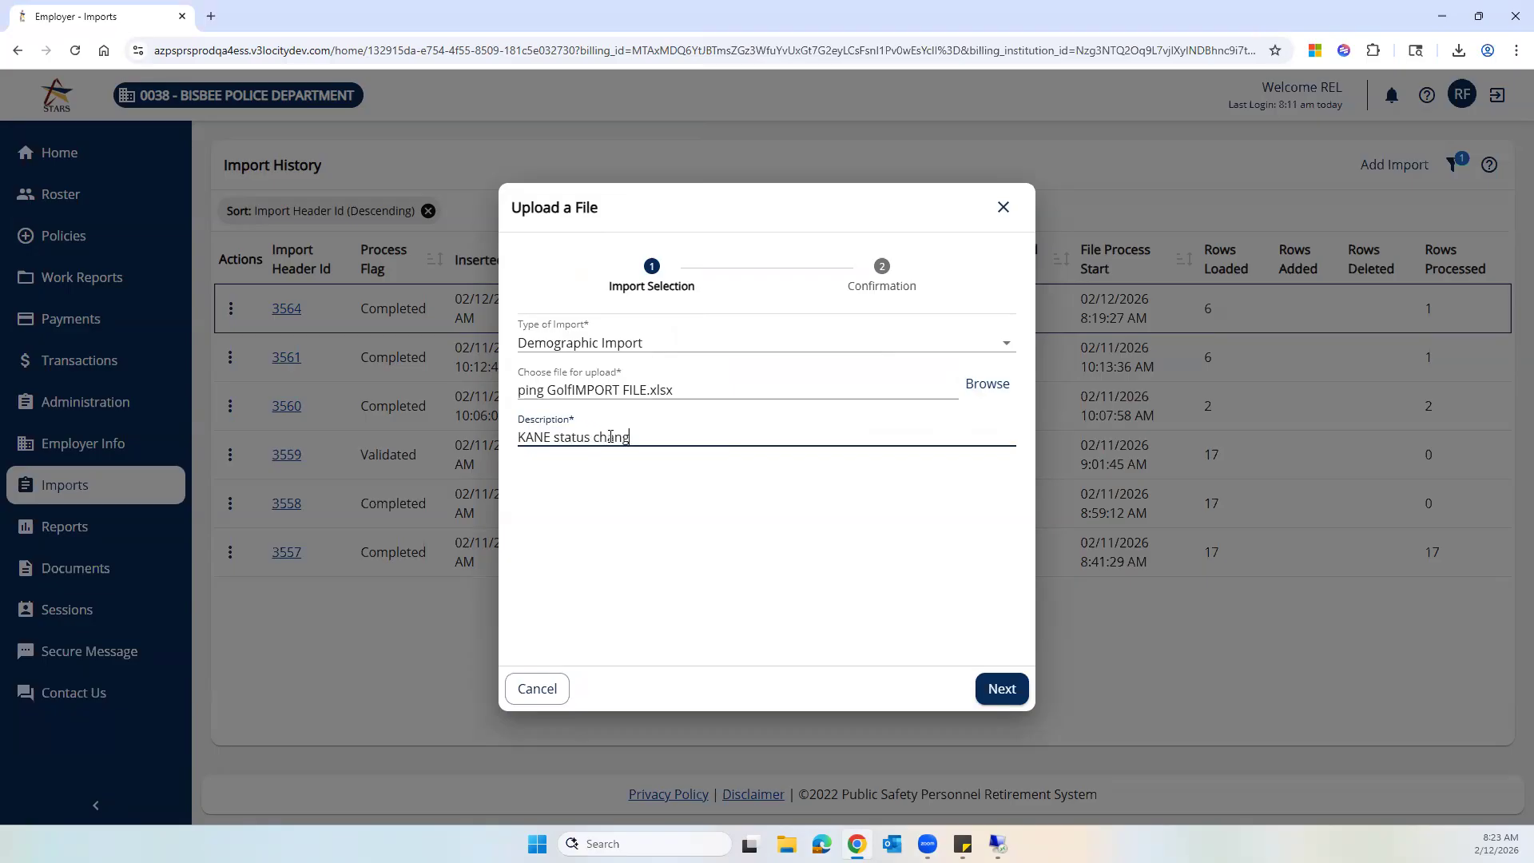
click(996, 687)
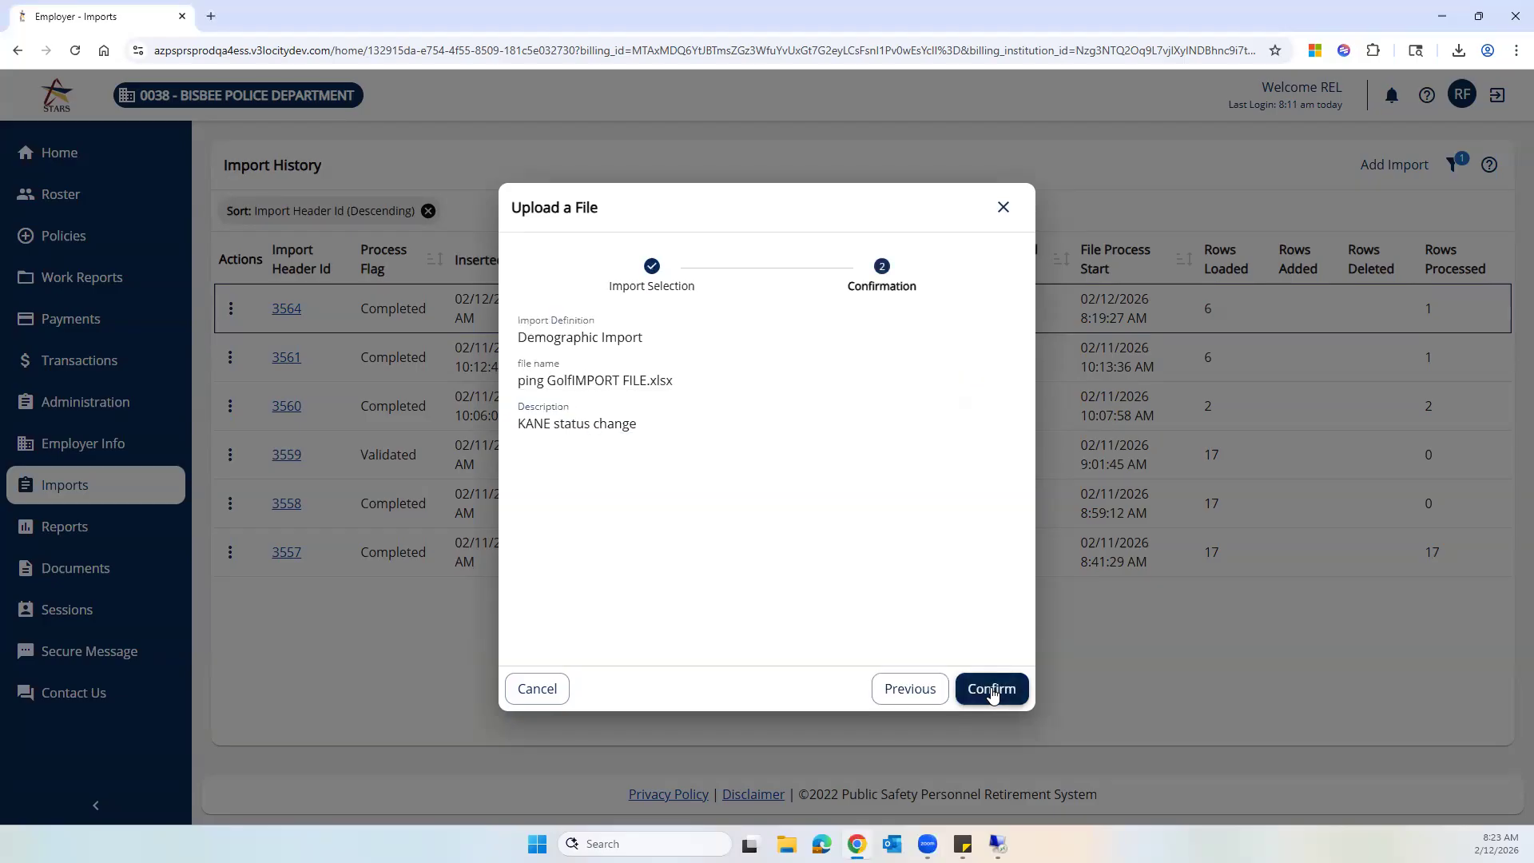
click(988, 688)
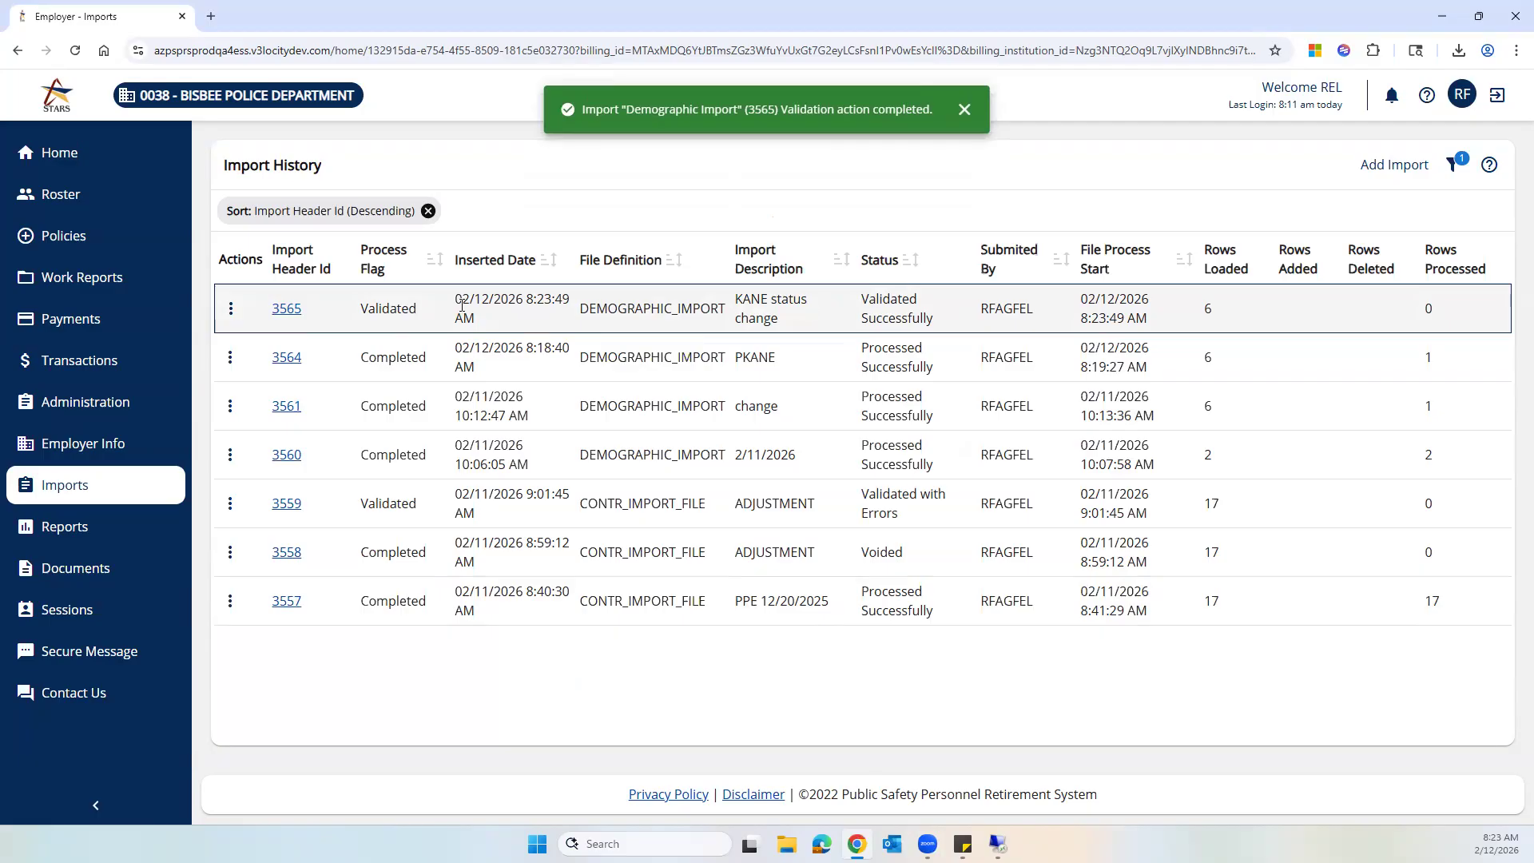
- Process the newly uploaded KANE status change import from its actions menu
click(231, 311)
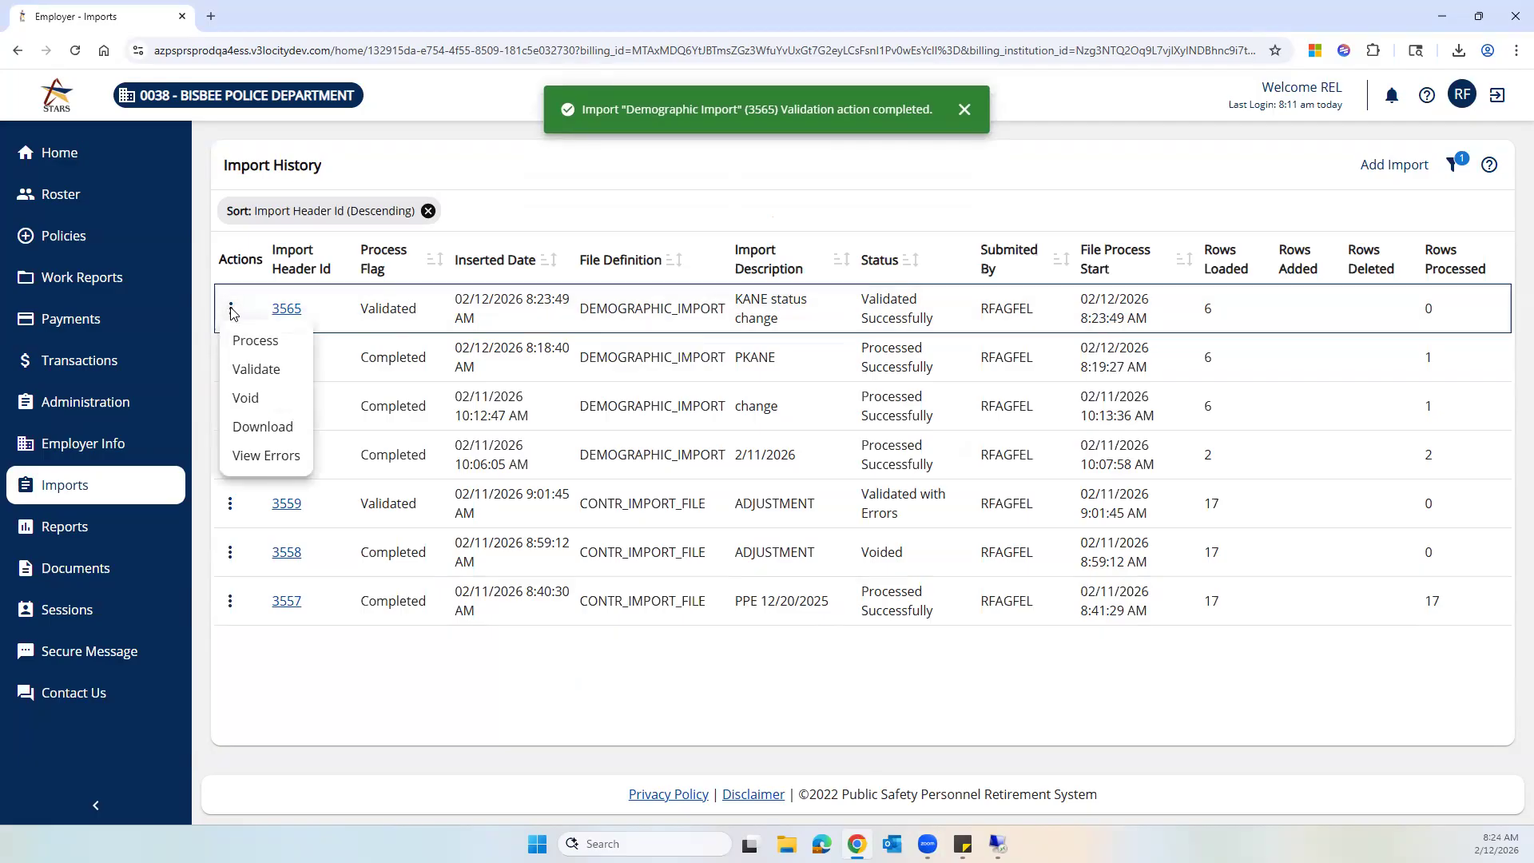
click(257, 344)
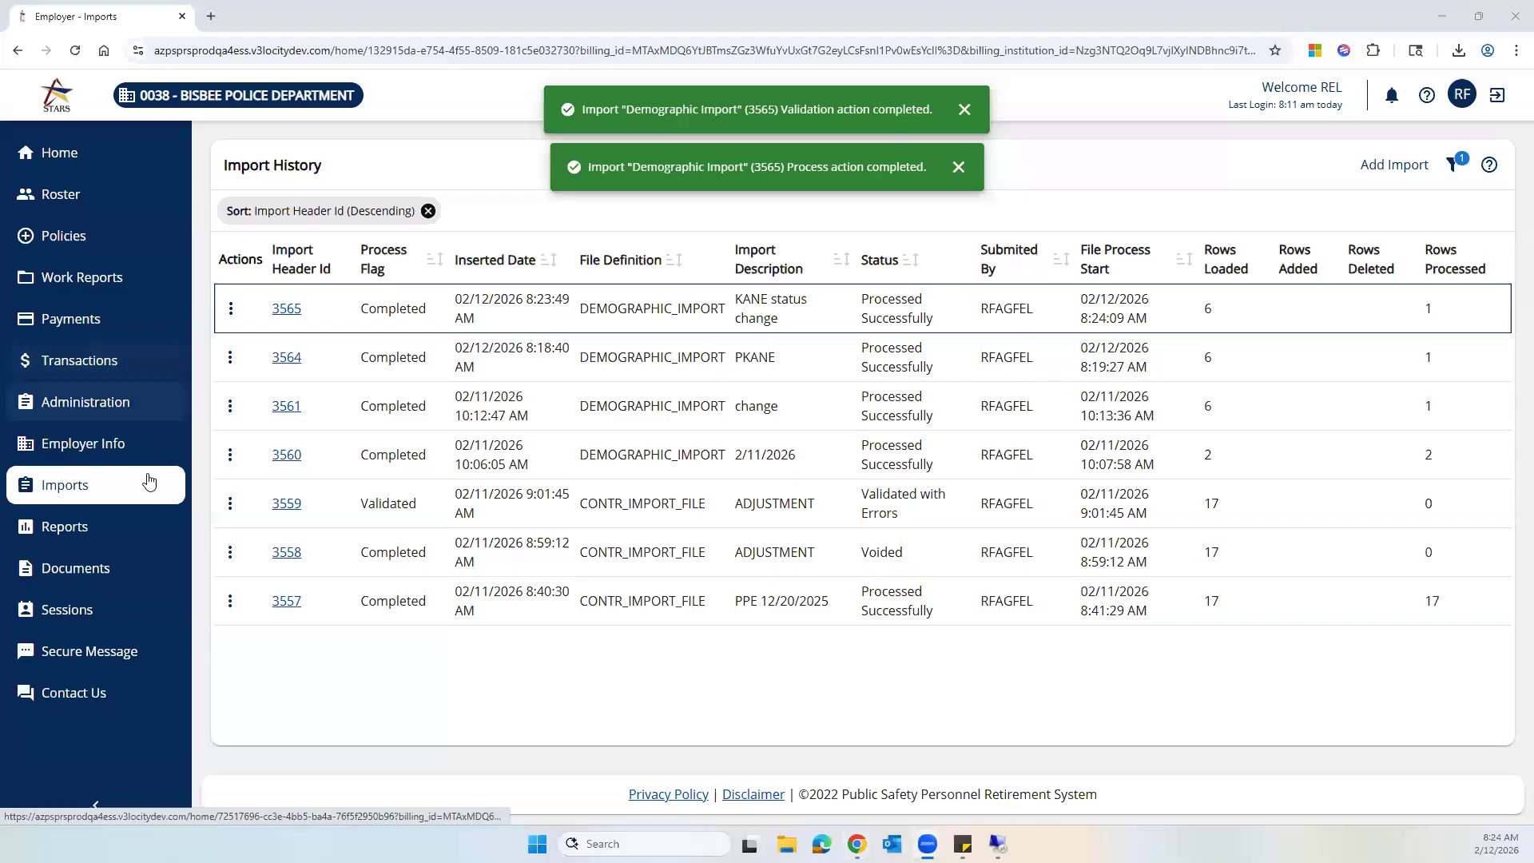
- Open the Roster, filter it by searching for kane, and open the matching member's employee details
click(110, 197)
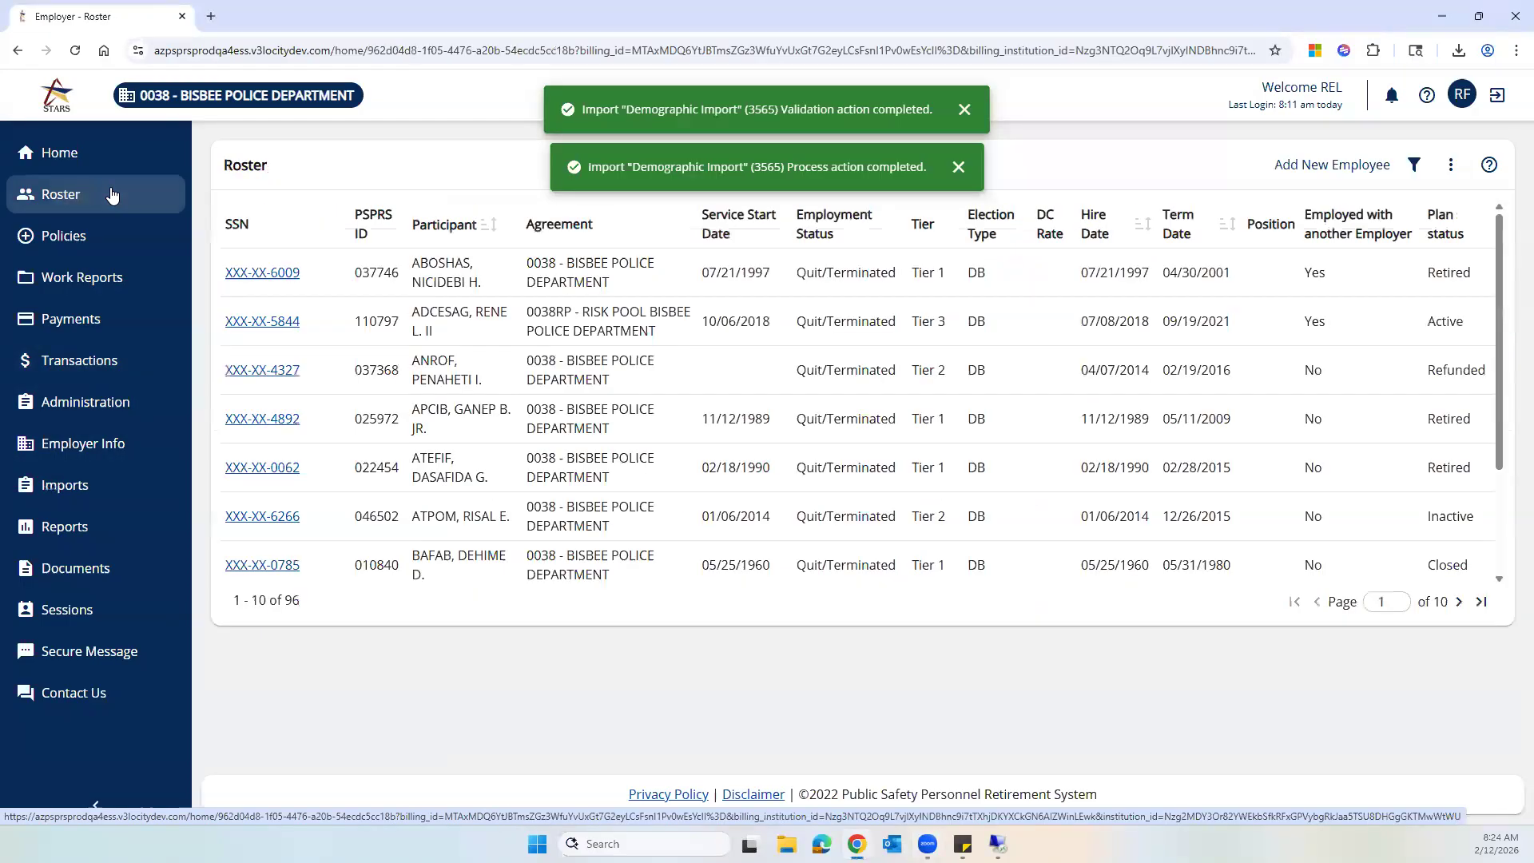
click(1415, 167)
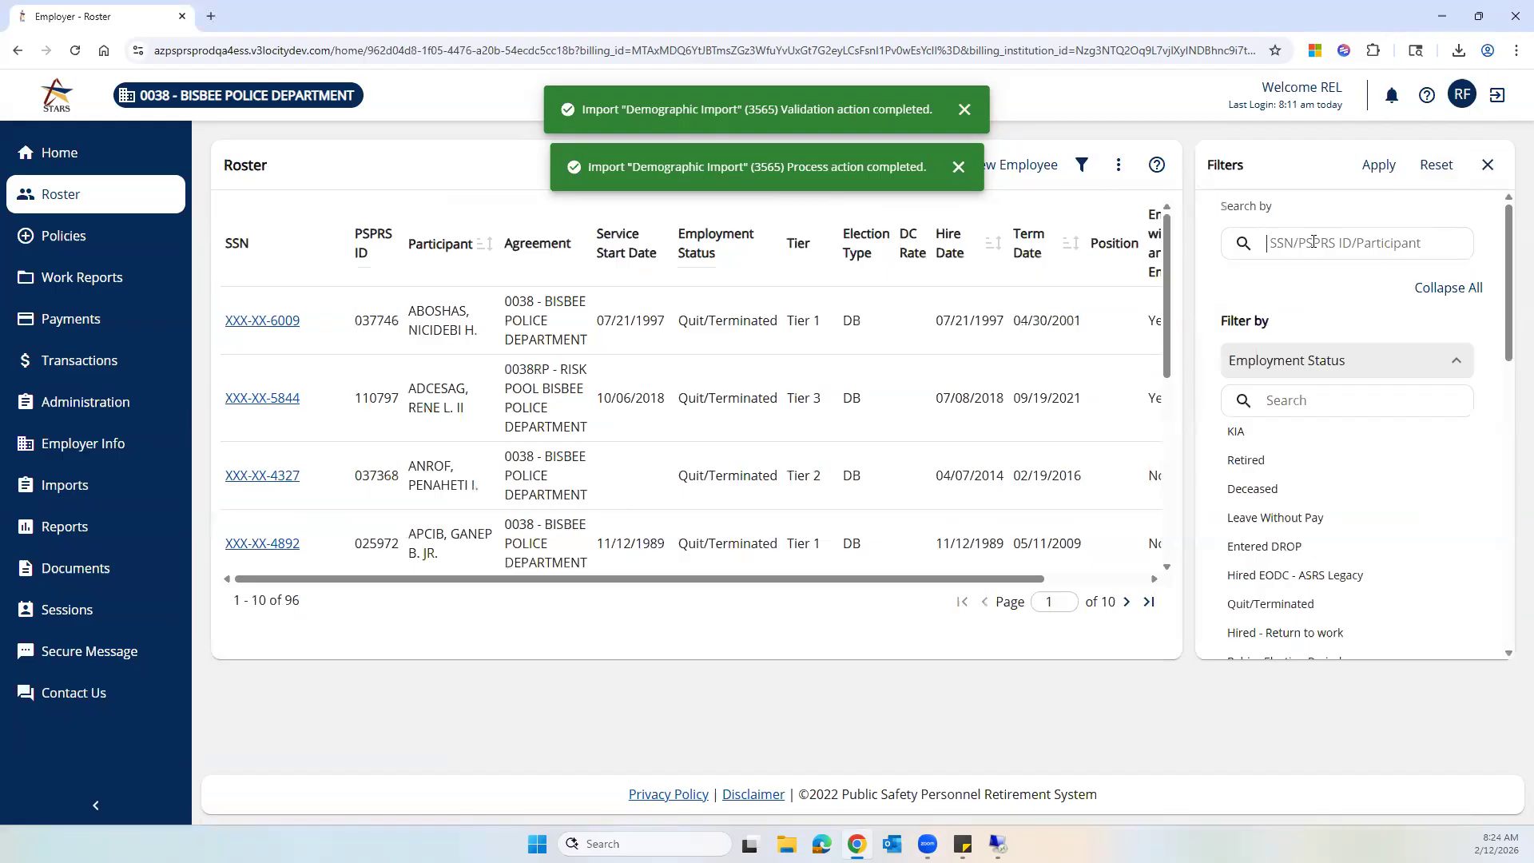
text(kane)
click(1380, 165)
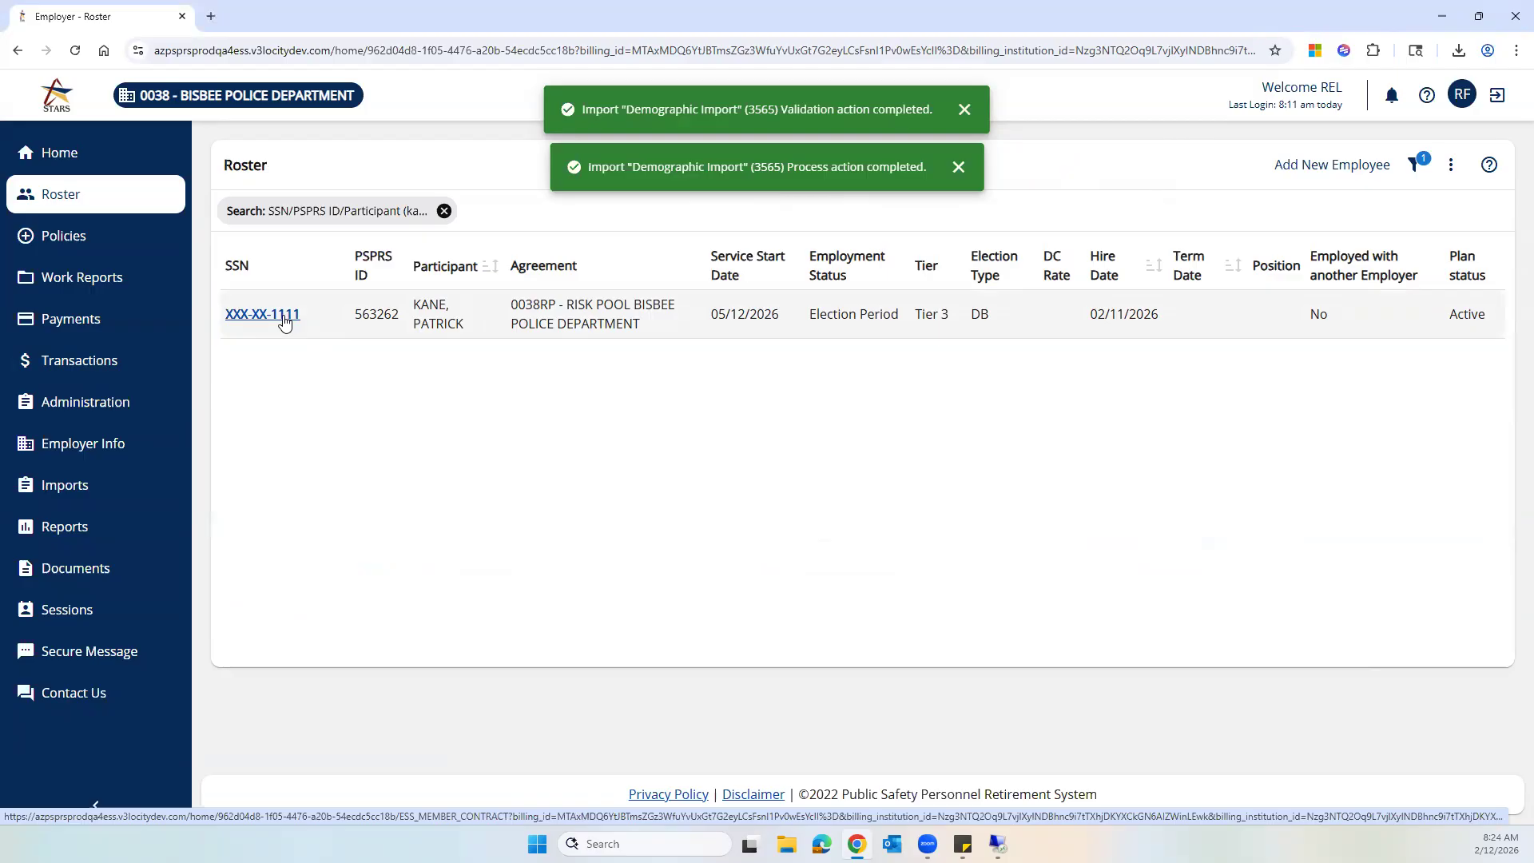
click(286, 320)
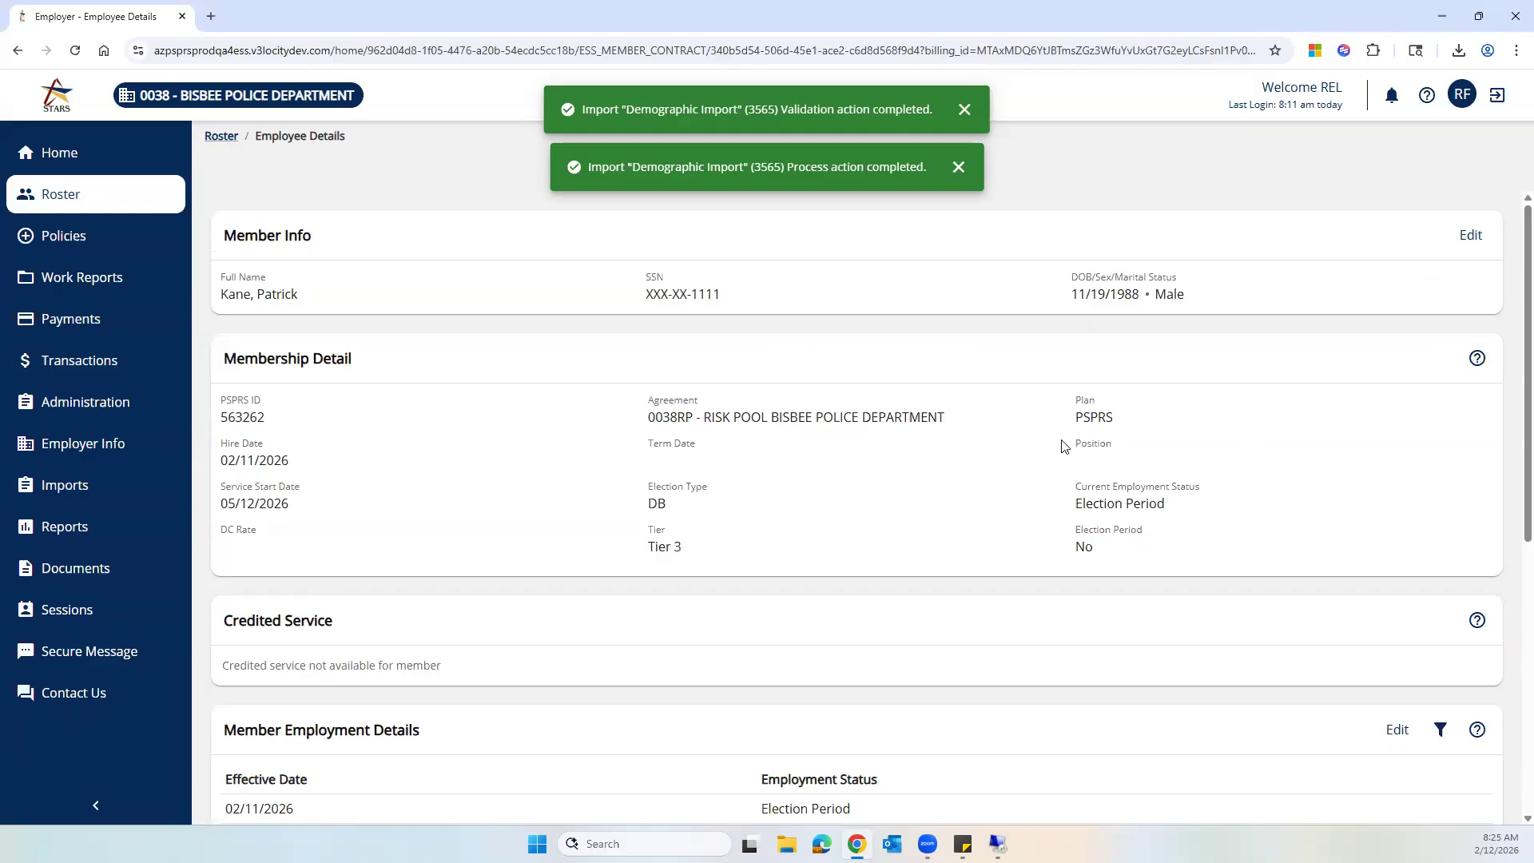
click(1472, 235)
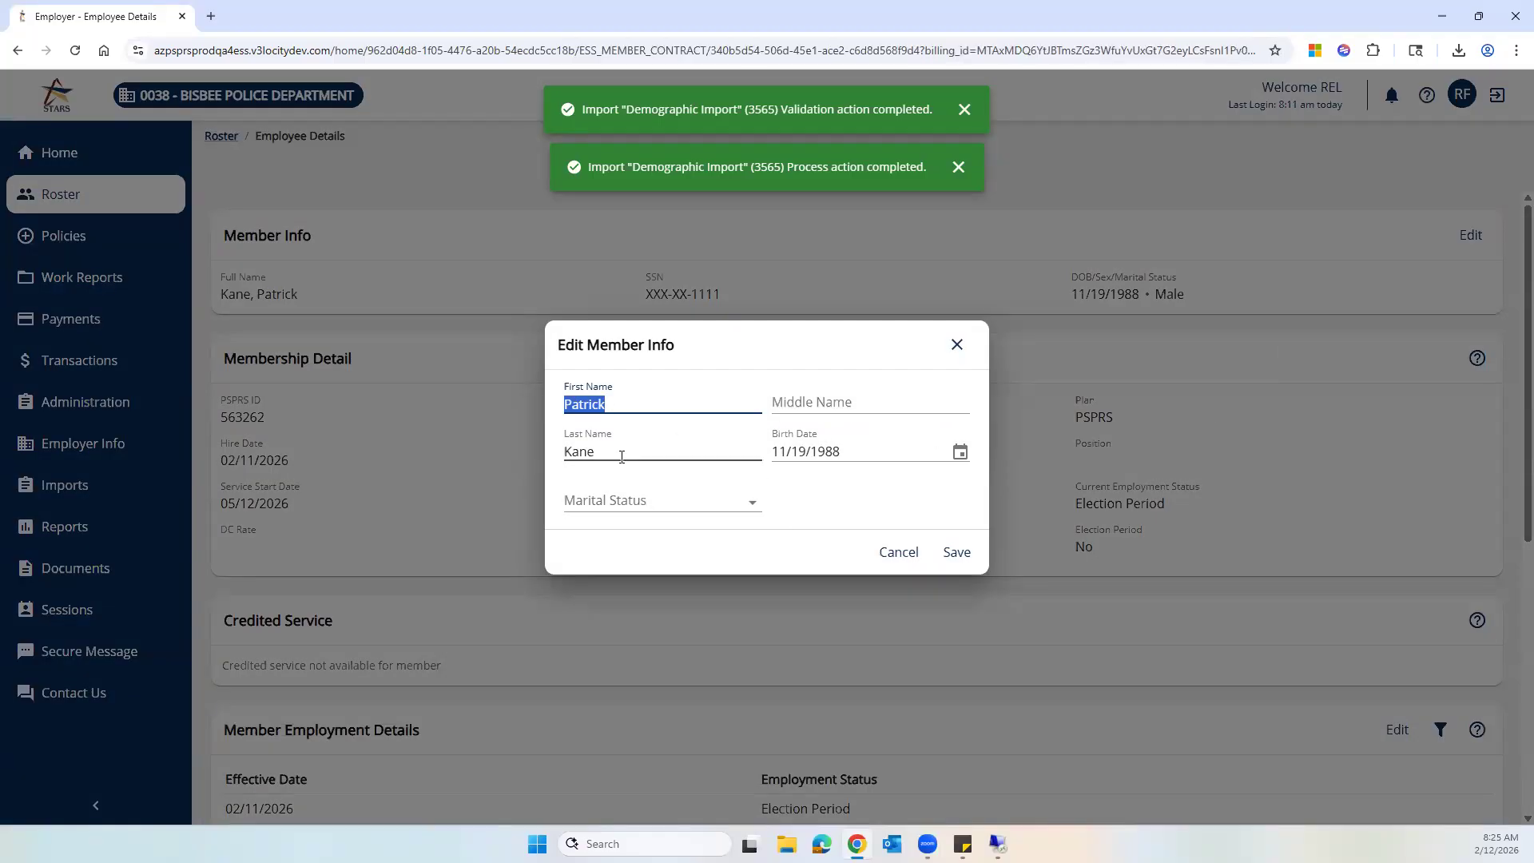
click(755, 505)
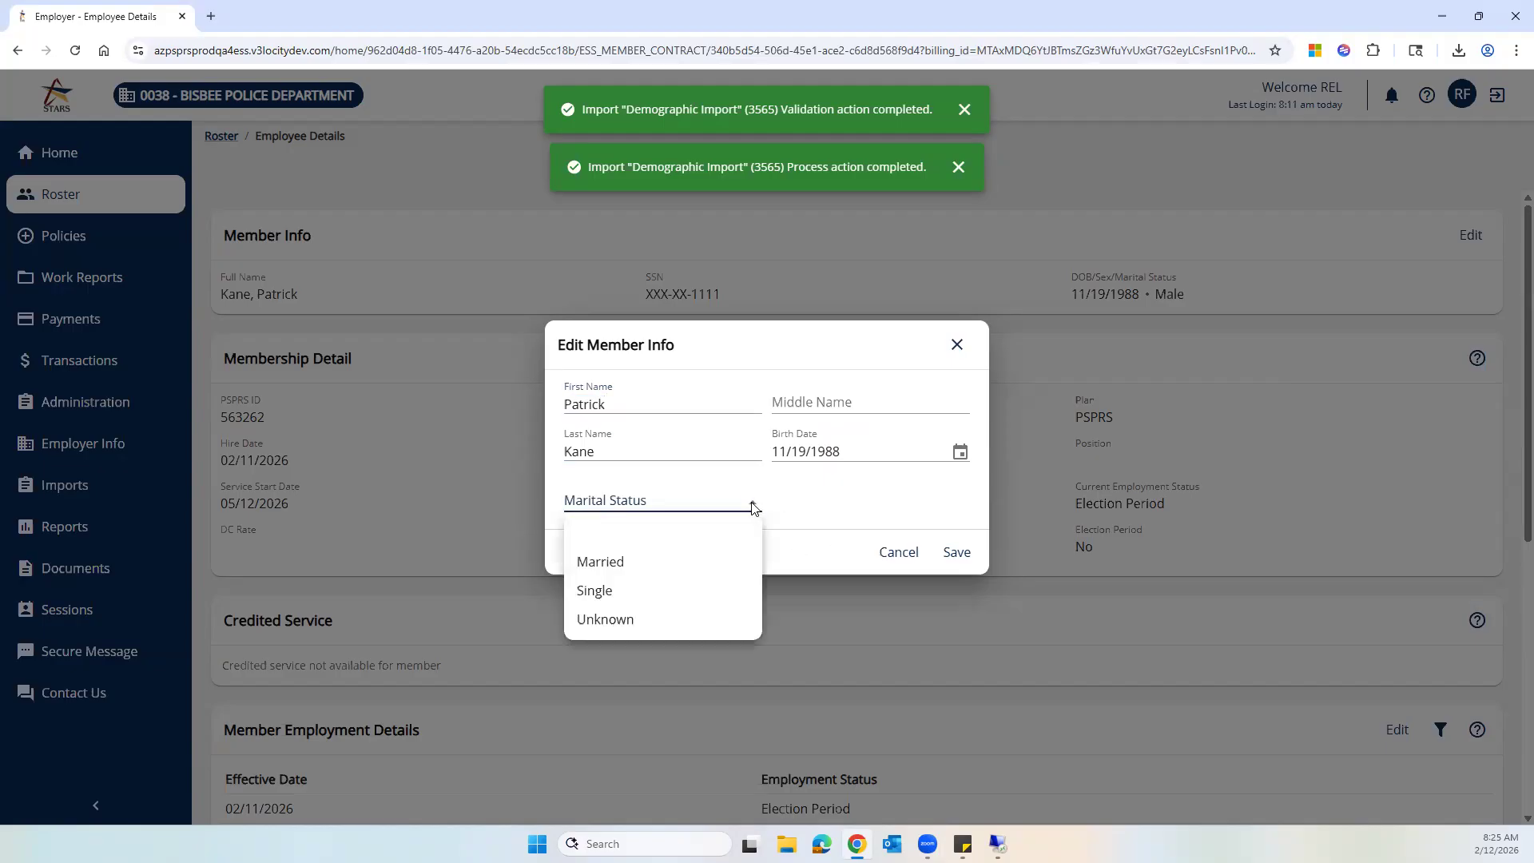
click(754, 503)
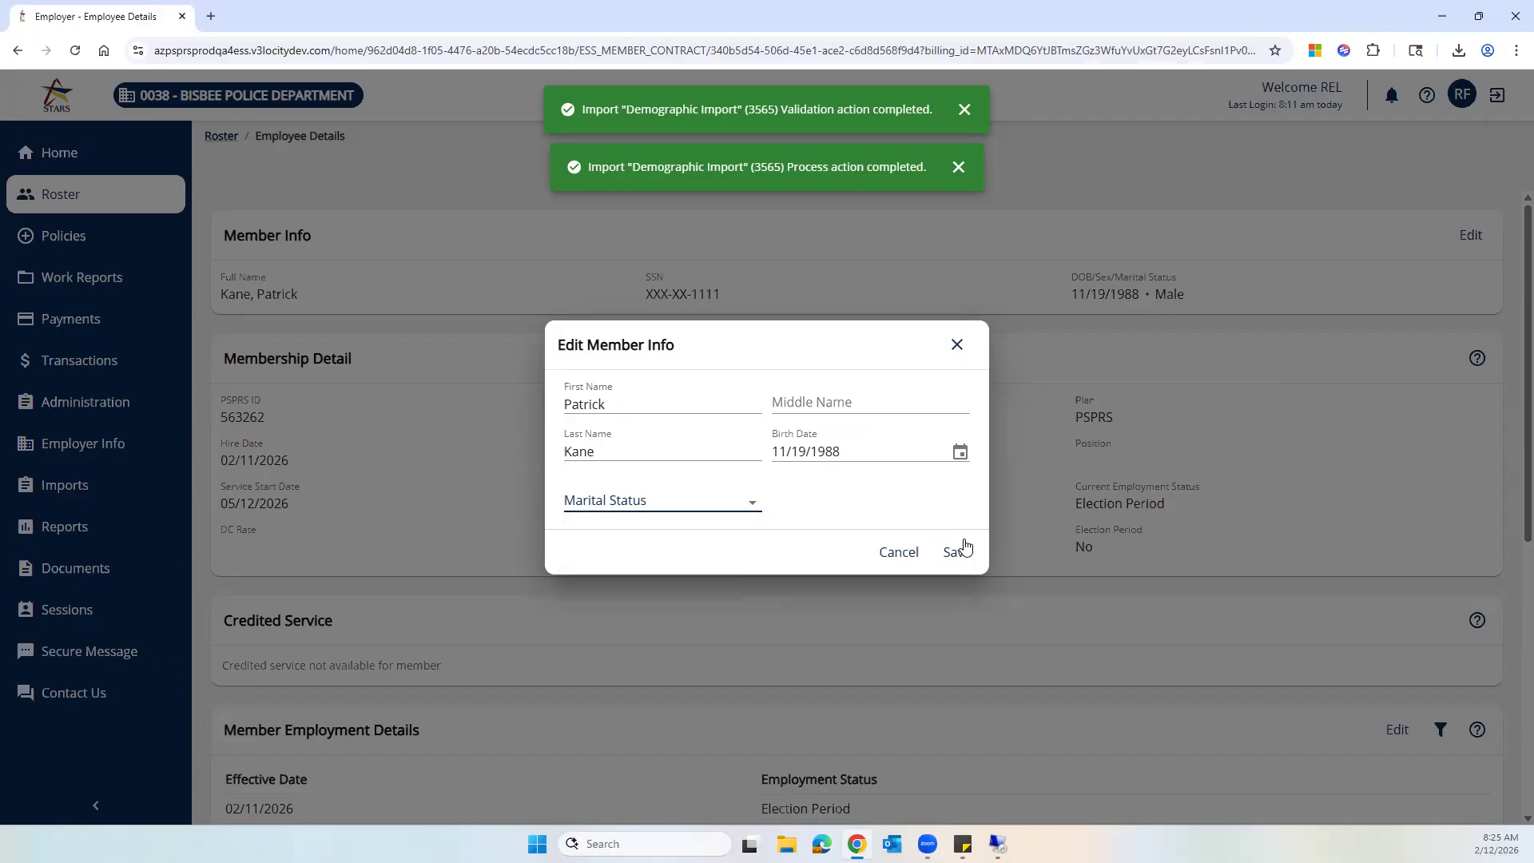
click(956, 344)
- Review the member's employment status history and details further down the employee page
scroll(1259, 402, down, 2)
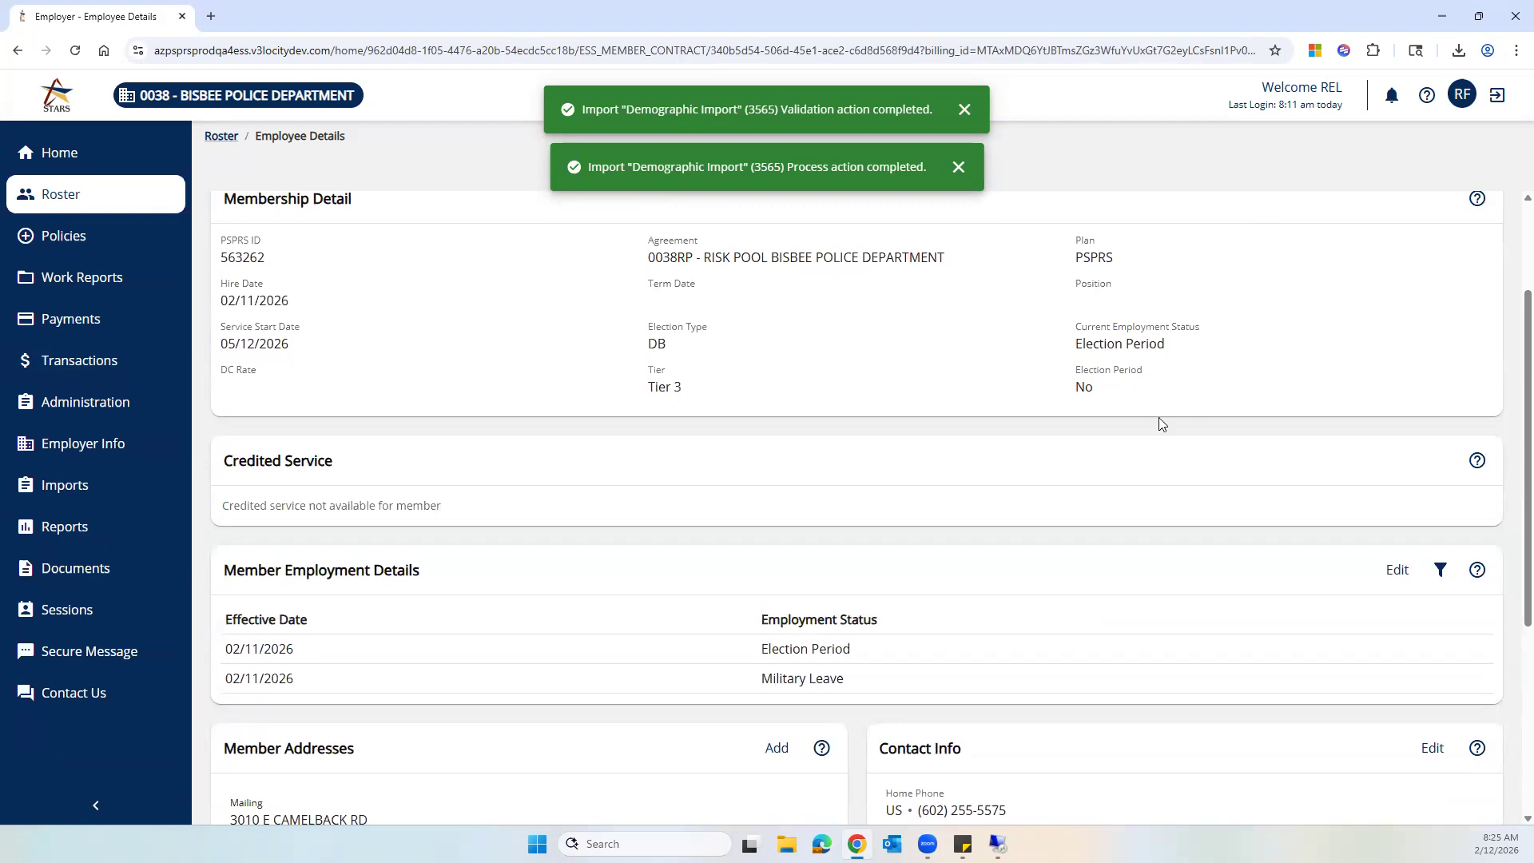
scroll(1157, 410, down, 3)
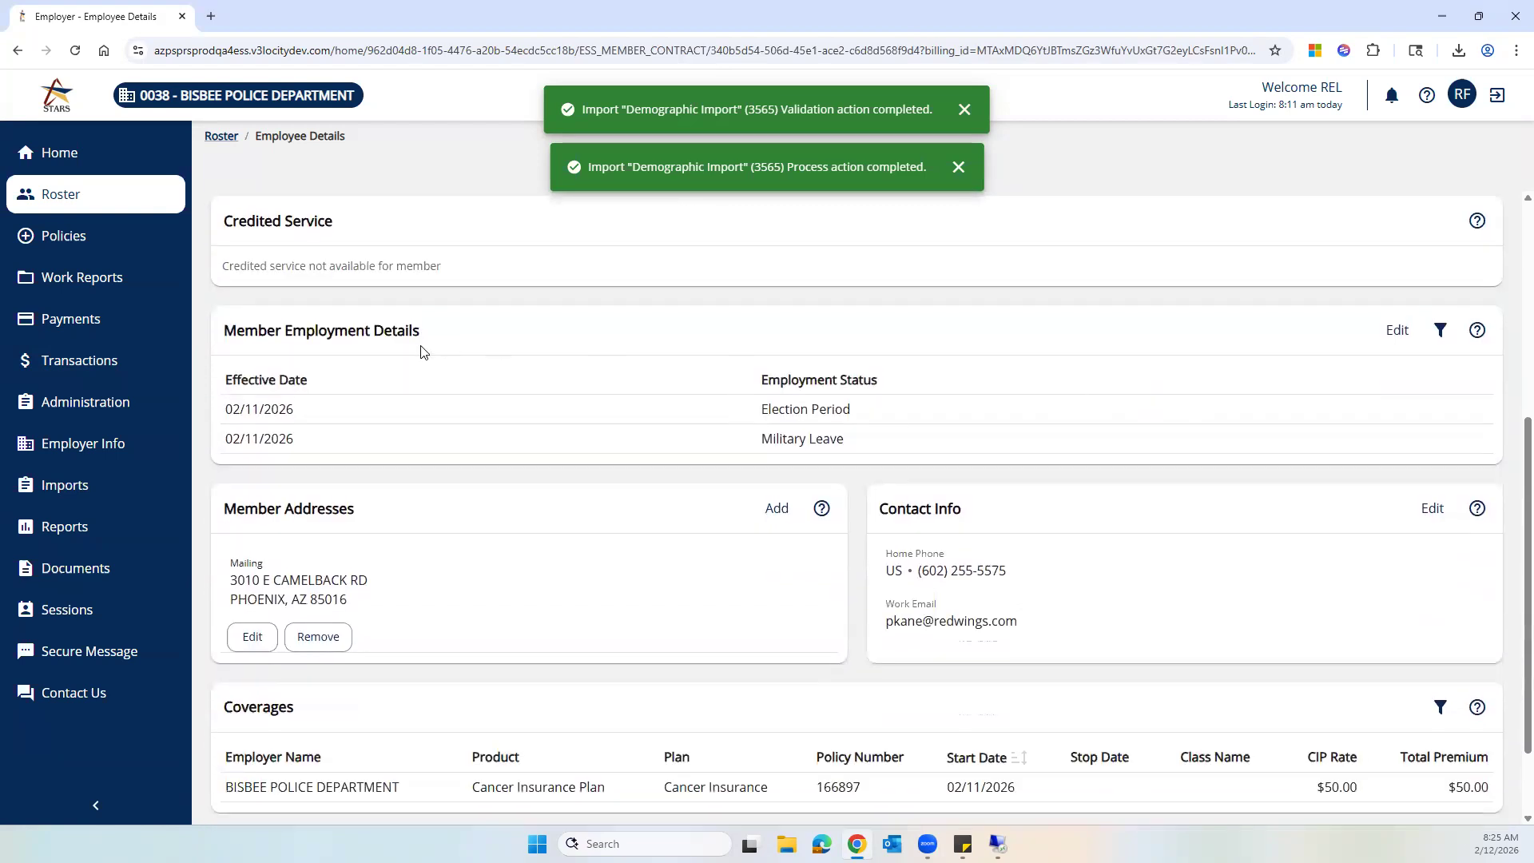